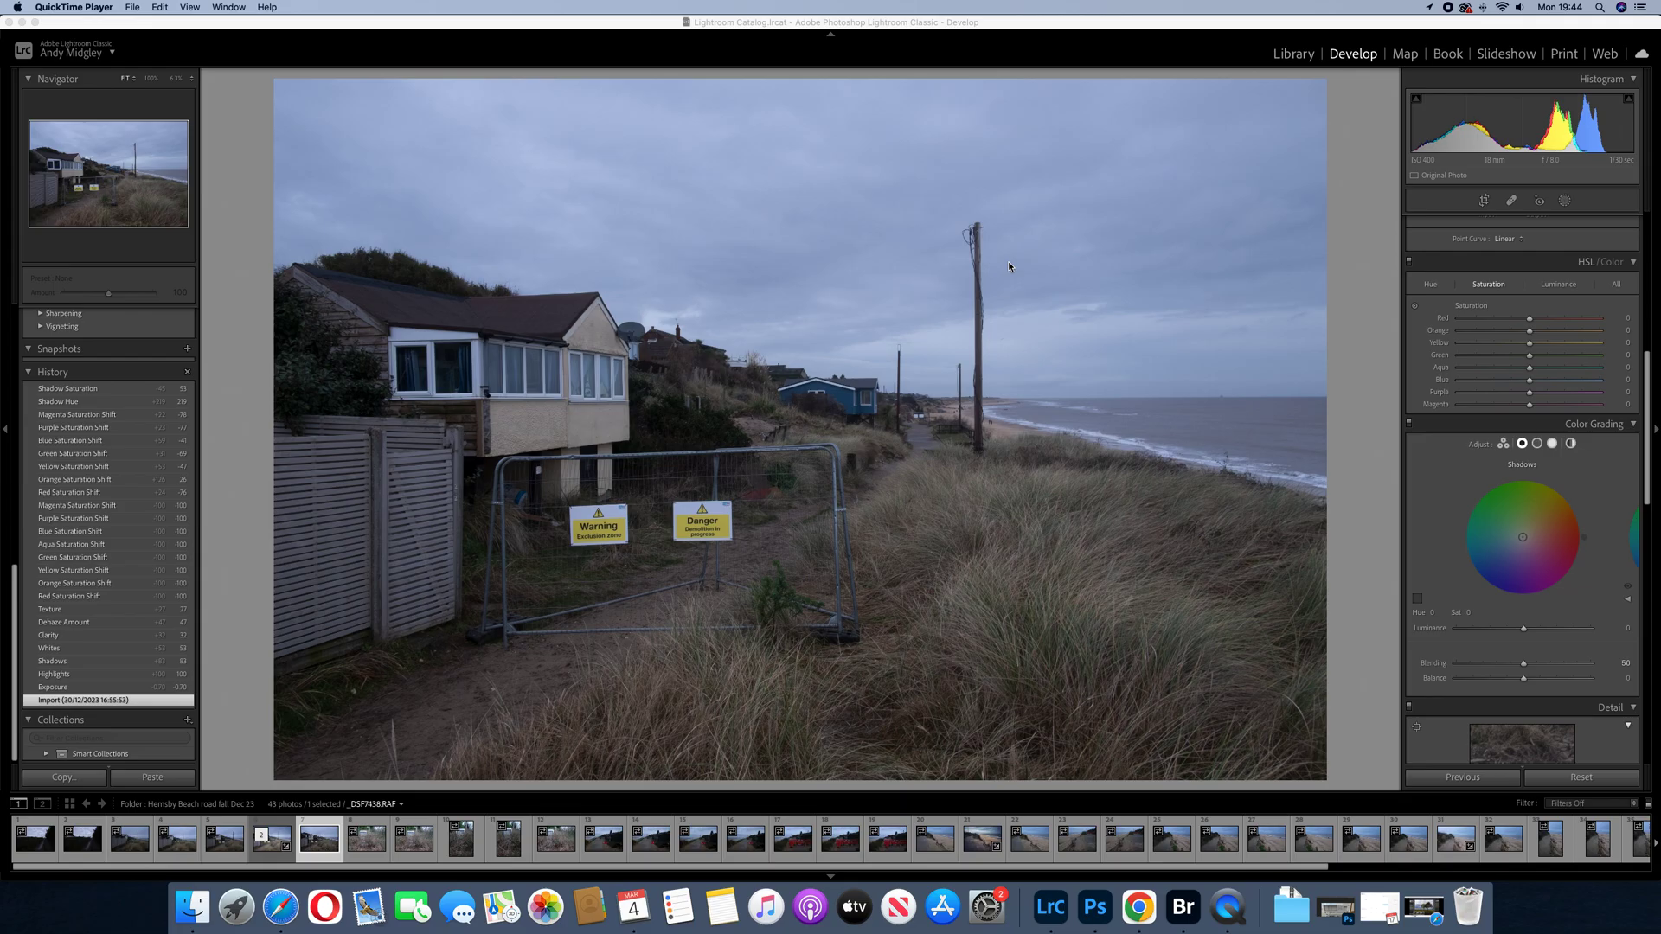
Step: Set Exposure to −0.60, Highlights to +96, Shadows to +53, Whites to +45, Blacks to −8, Texture to +27, Clarity to +7 and Dehaze to +40
scroll(1510, 374, "up", 10)
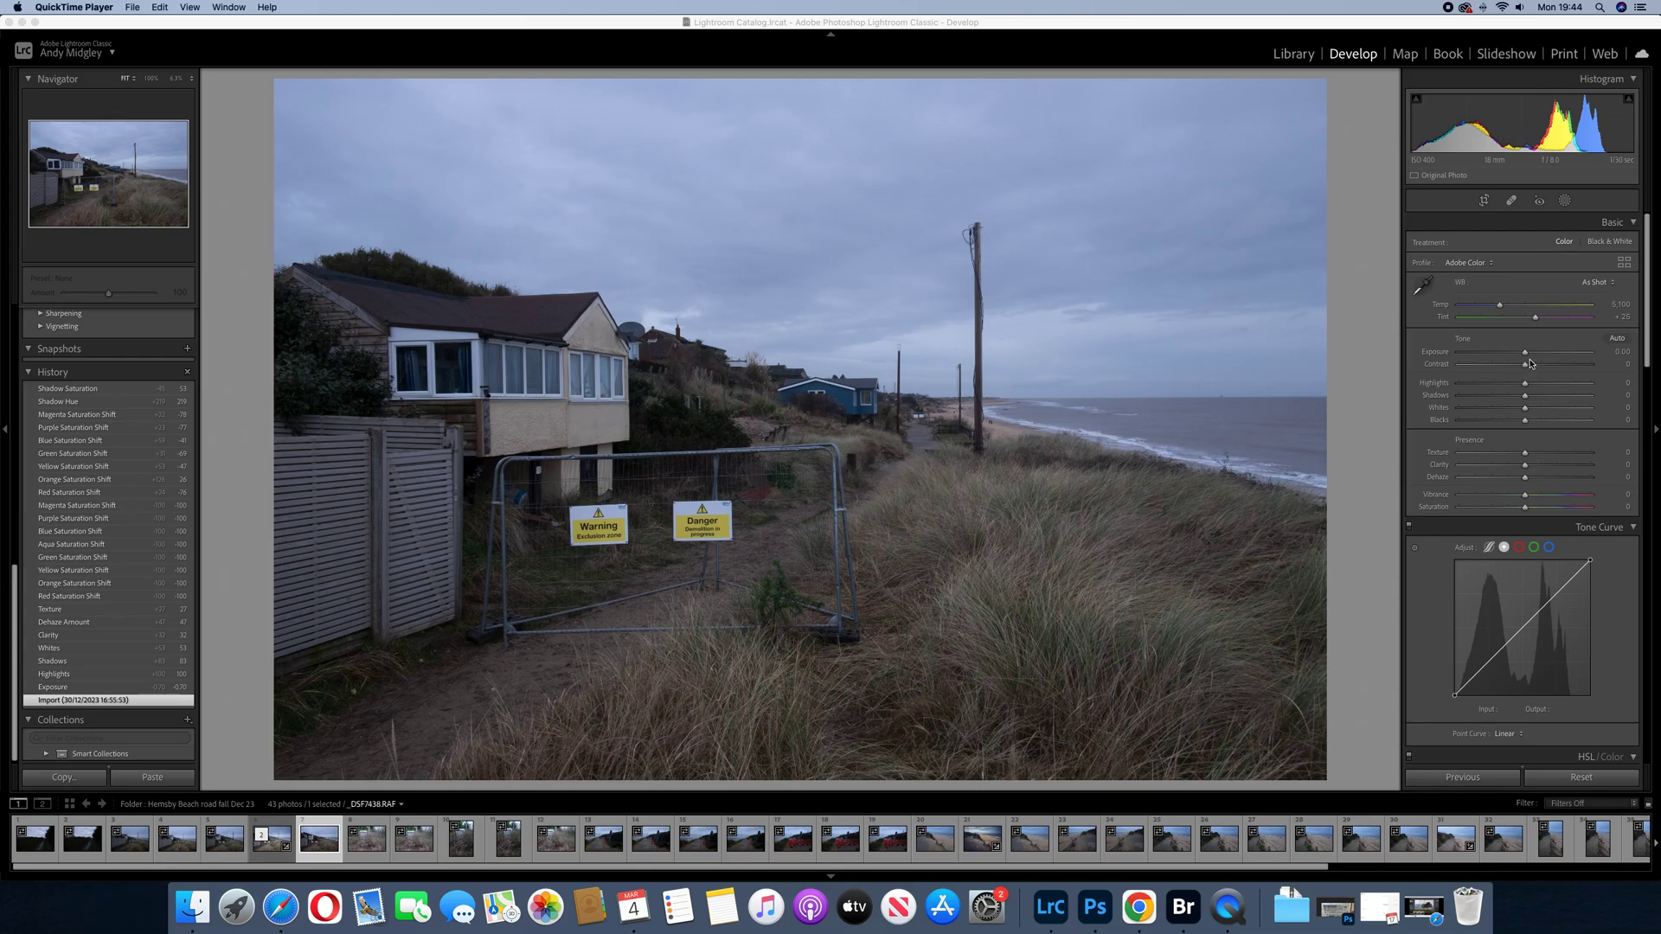
left_click_drag(1526, 355, 1520, 361)
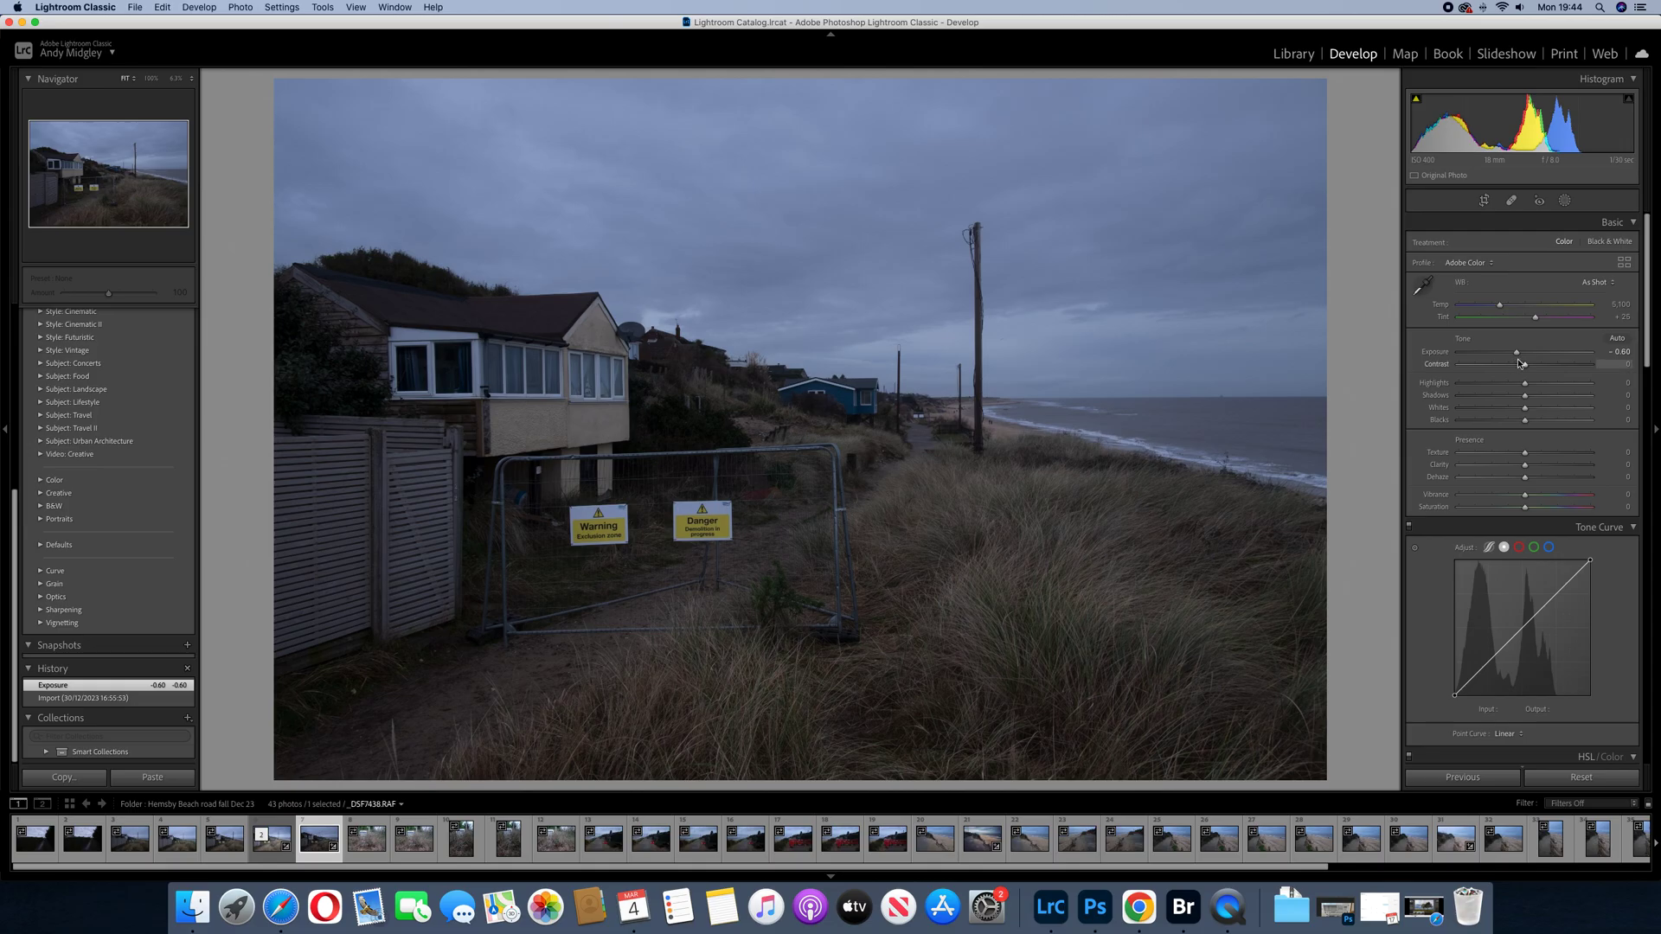
left_click(1525, 384)
left_click_drag(1524, 384, 1543, 439)
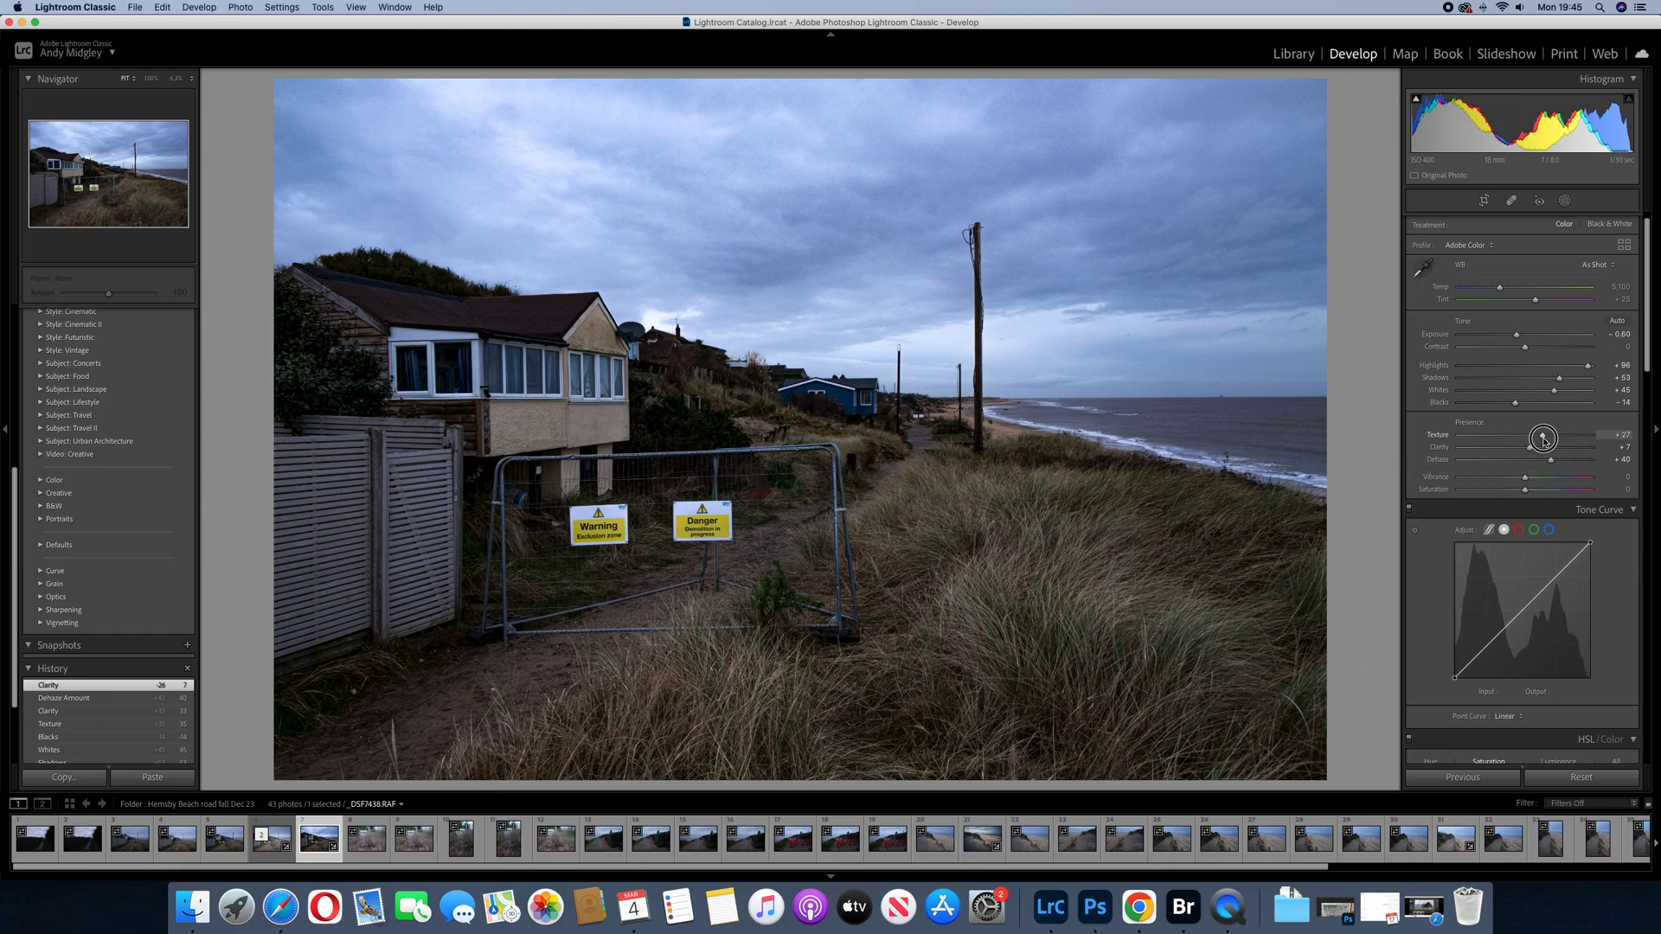
left_click_drag(1543, 439, 1543, 440)
left_click_drag(1515, 404, 1520, 404)
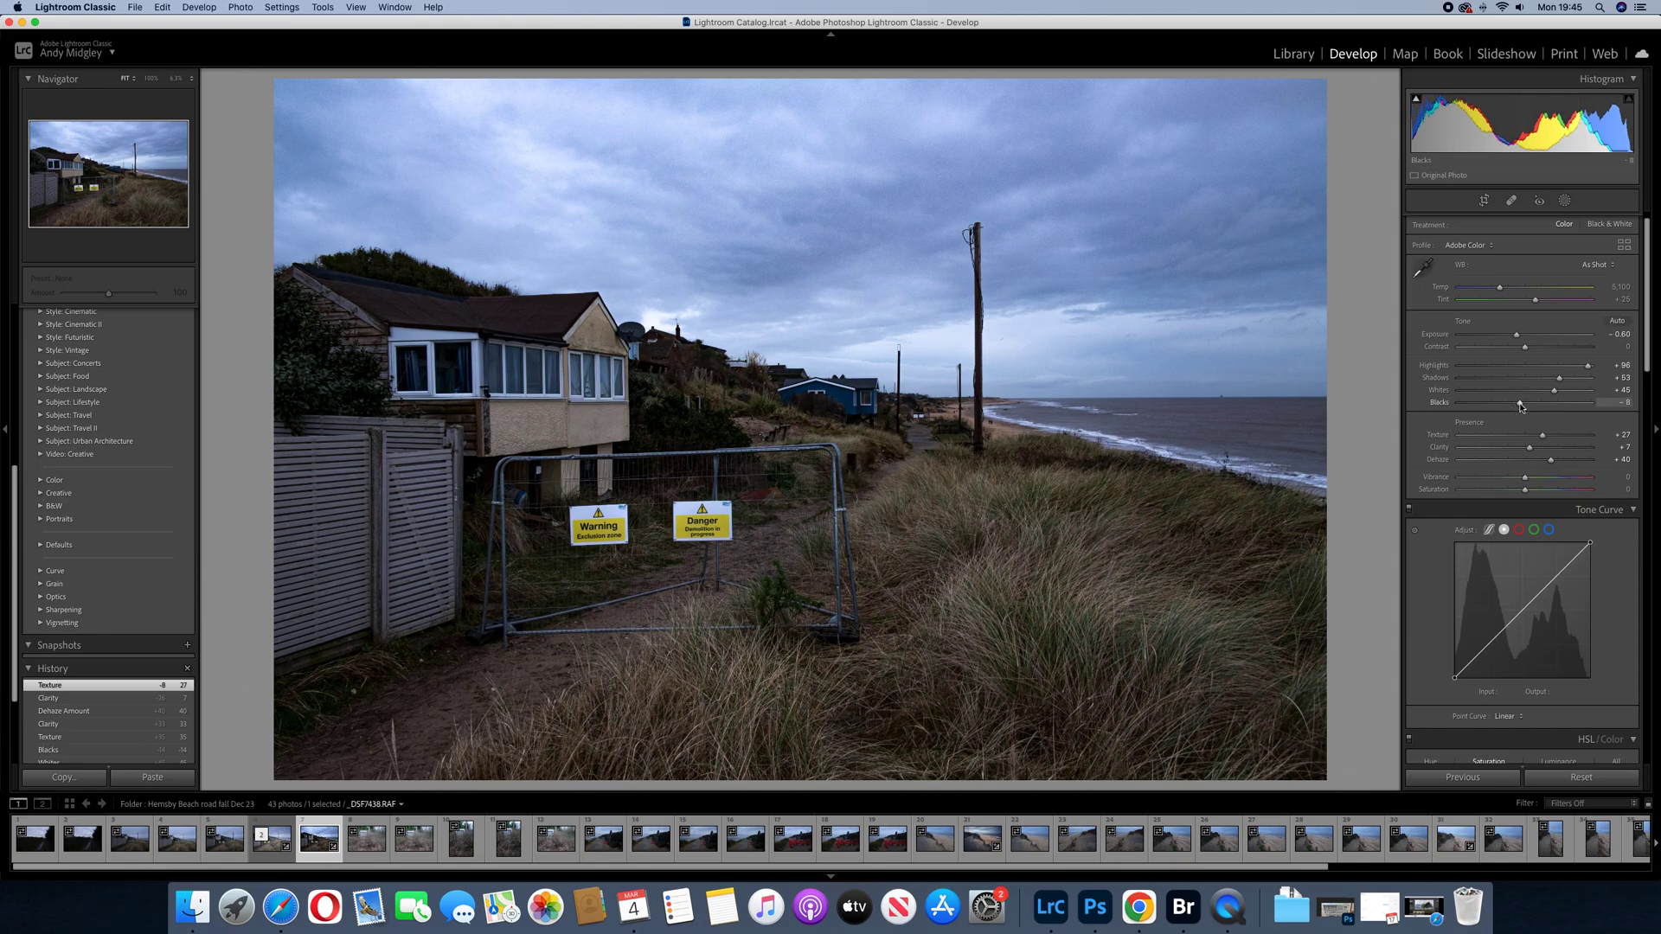
Step: Reduce the HSL saturation of all eight colours, from Red through Magenta, to −100
scroll(1513, 520, "down", 6)
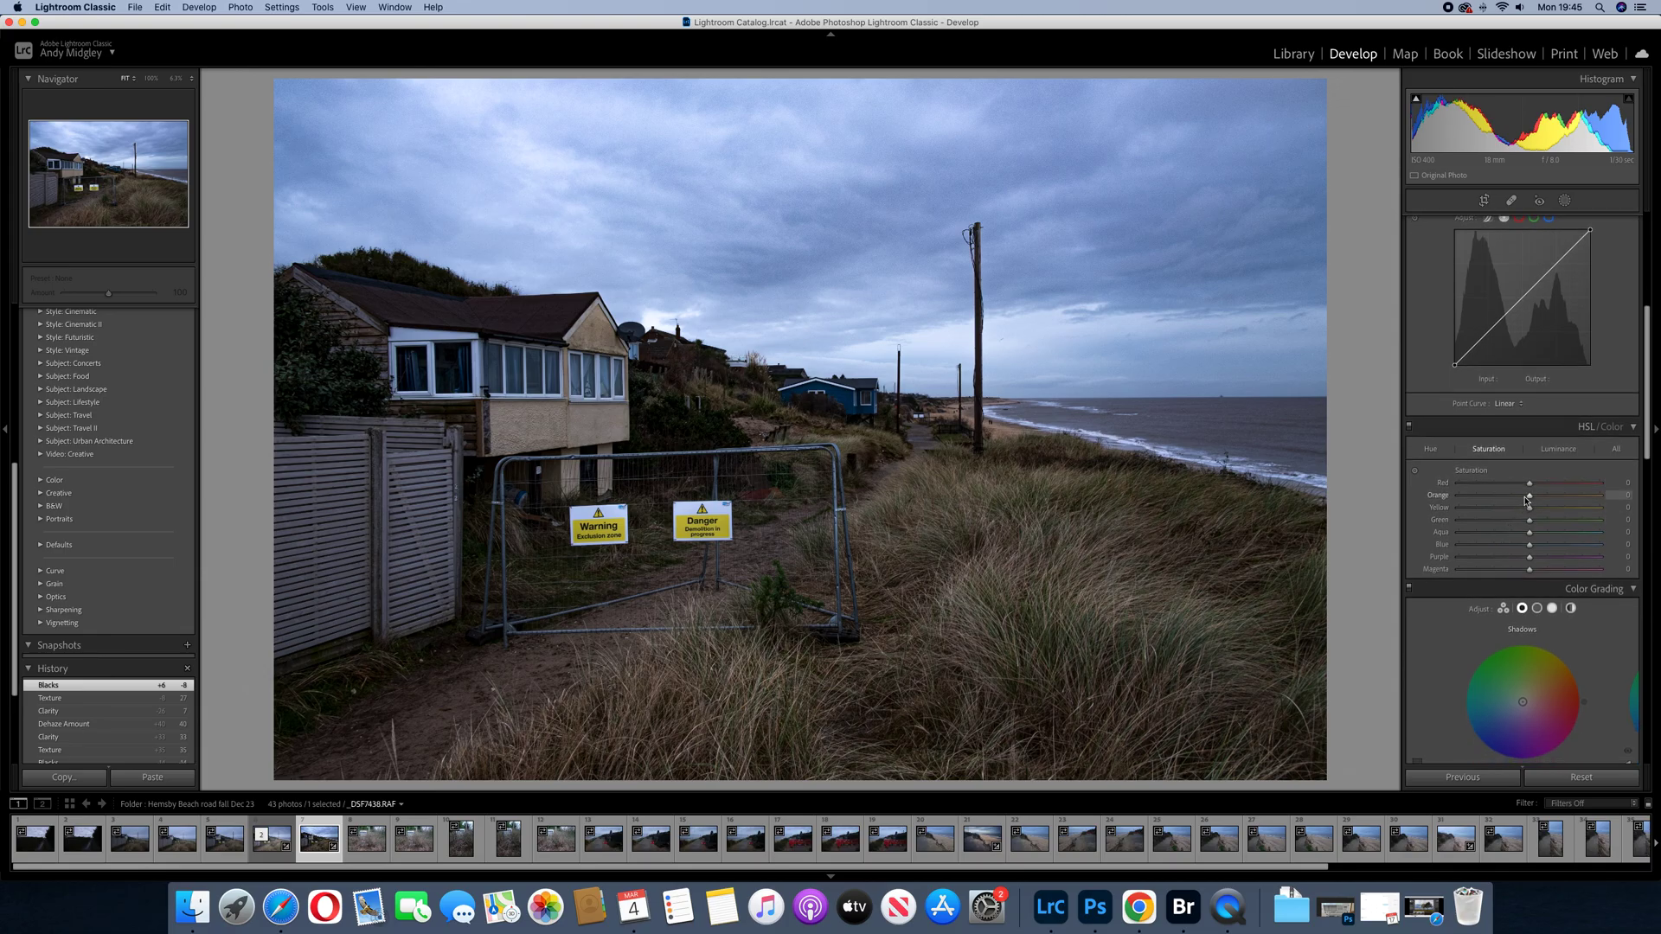
left_click_drag(1529, 482, 1414, 493)
left_click_drag(1530, 494, 1345, 510)
left_click_drag(1530, 520, 1419, 522)
left_click_drag(1529, 537, 1401, 537)
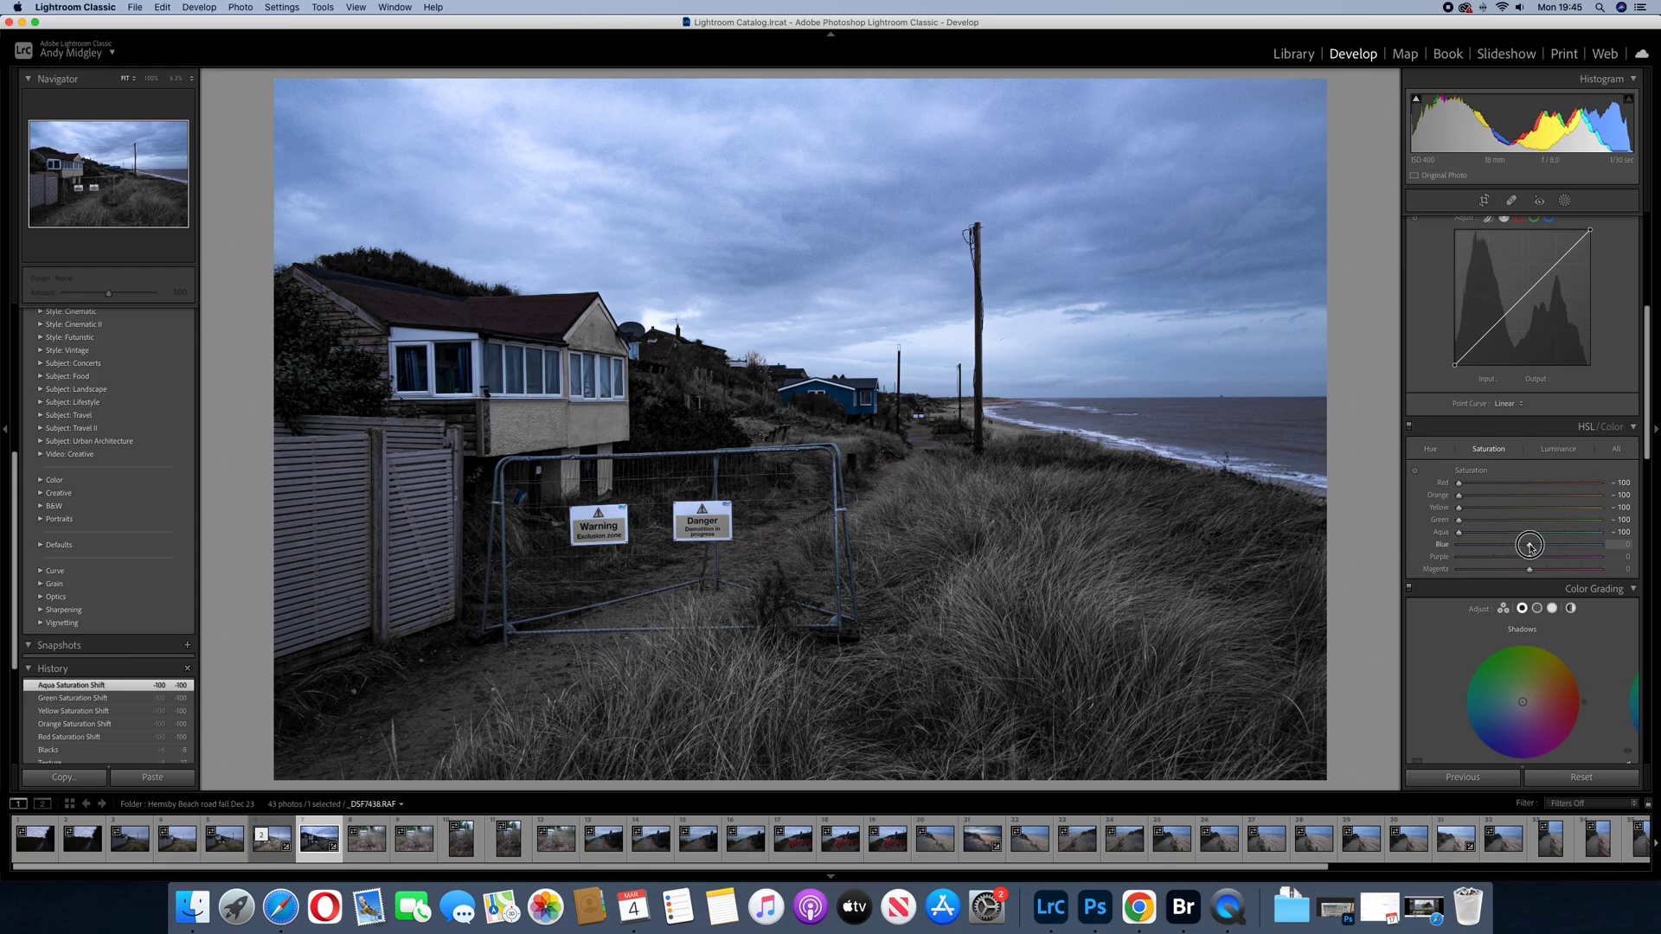
left_click_drag(1528, 545, 1405, 545)
left_click_drag(1530, 558, 1419, 559)
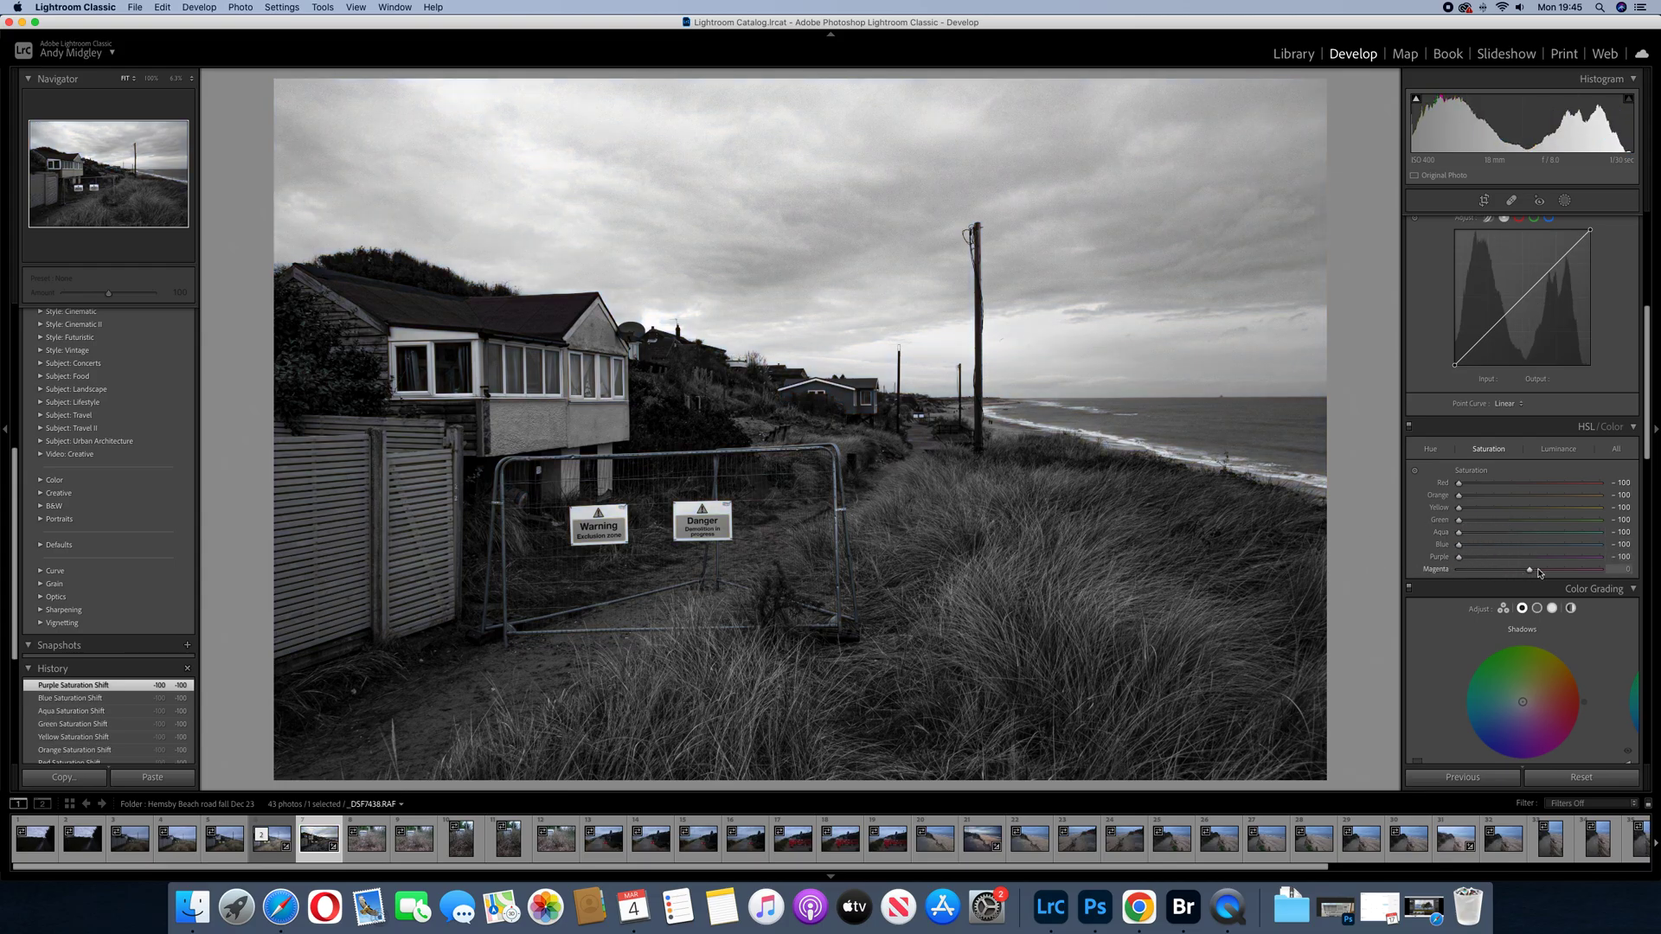
left_click_drag(1530, 570, 1444, 572)
Step: Bring back some colour by setting HSL saturation to Orange −20, Yellow −64, Green −57, Blue −44 and Purple −34
left_click_drag(1459, 483, 1500, 502)
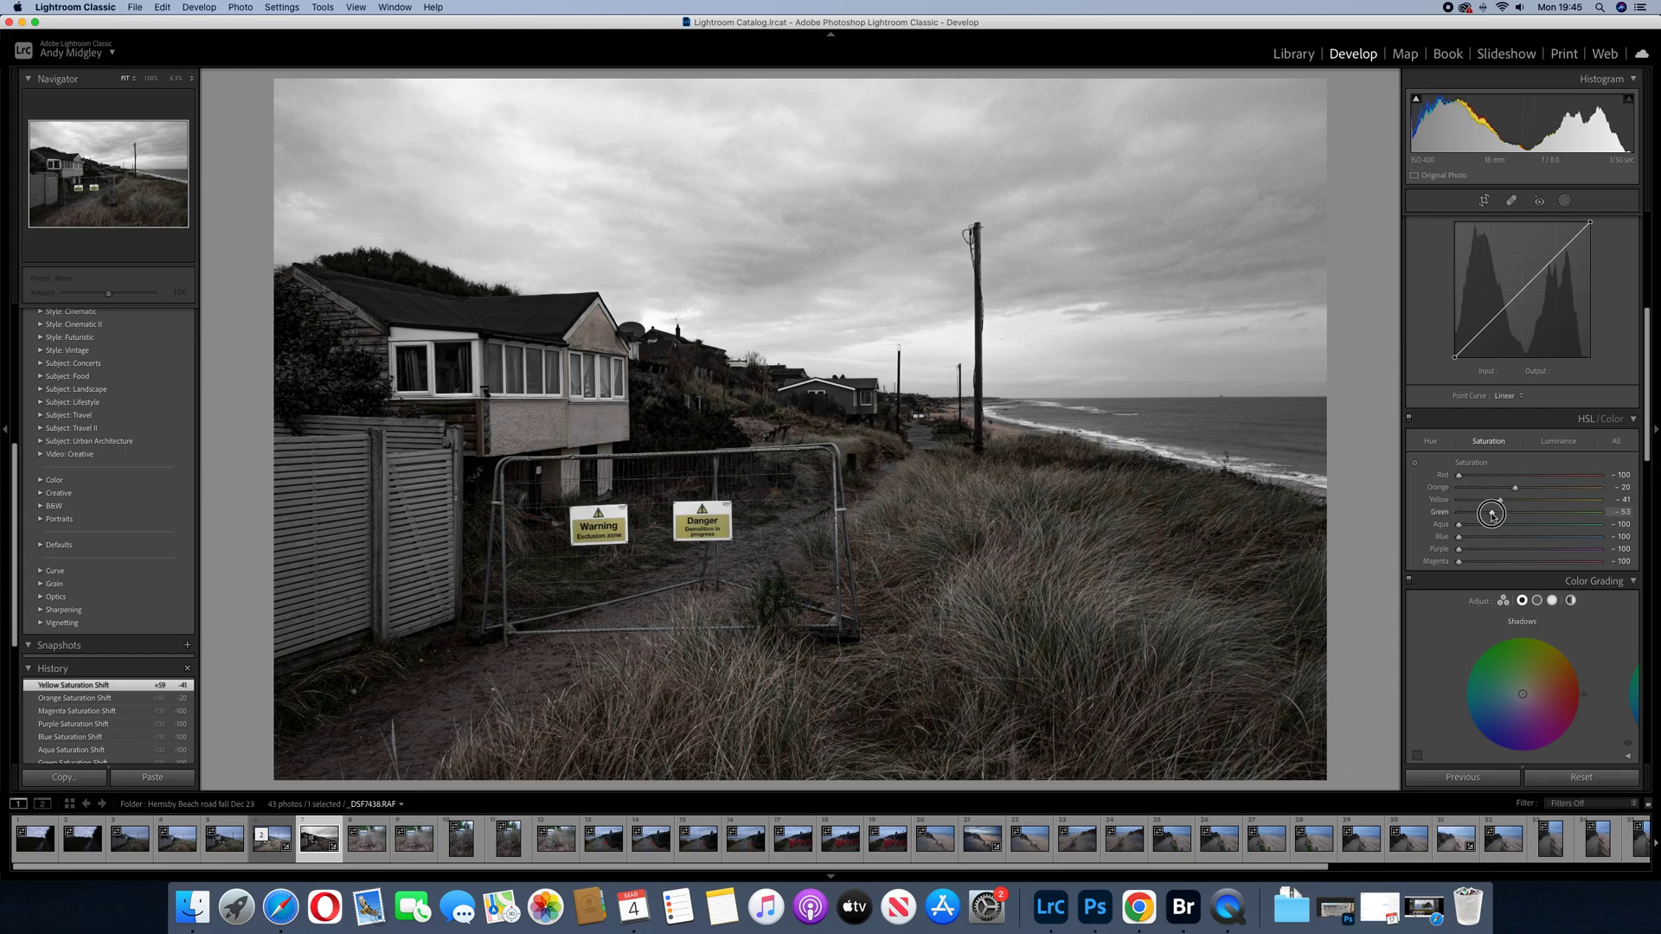
left_click_drag(1485, 513, 1435, 554)
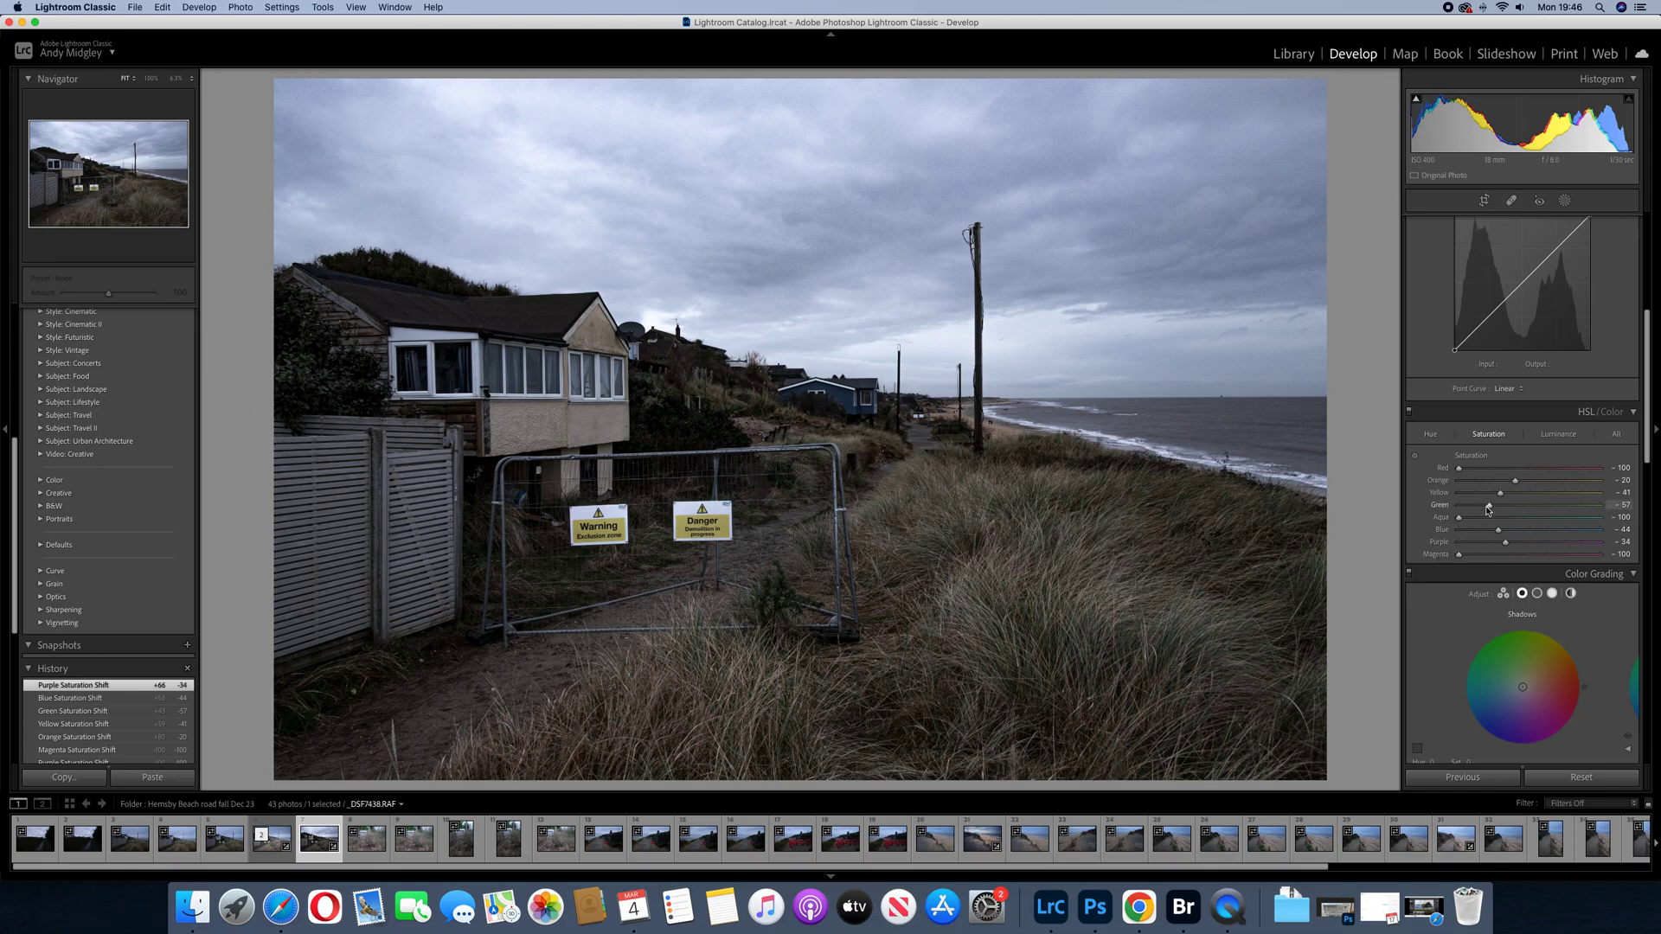
left_click_drag(1500, 493, 1487, 497)
left_click_drag(1486, 497, 1486, 498)
Step: Tint the shadows blue in Color Grading with Hue 216 and Saturation 55
scroll(1487, 499, "down", 1)
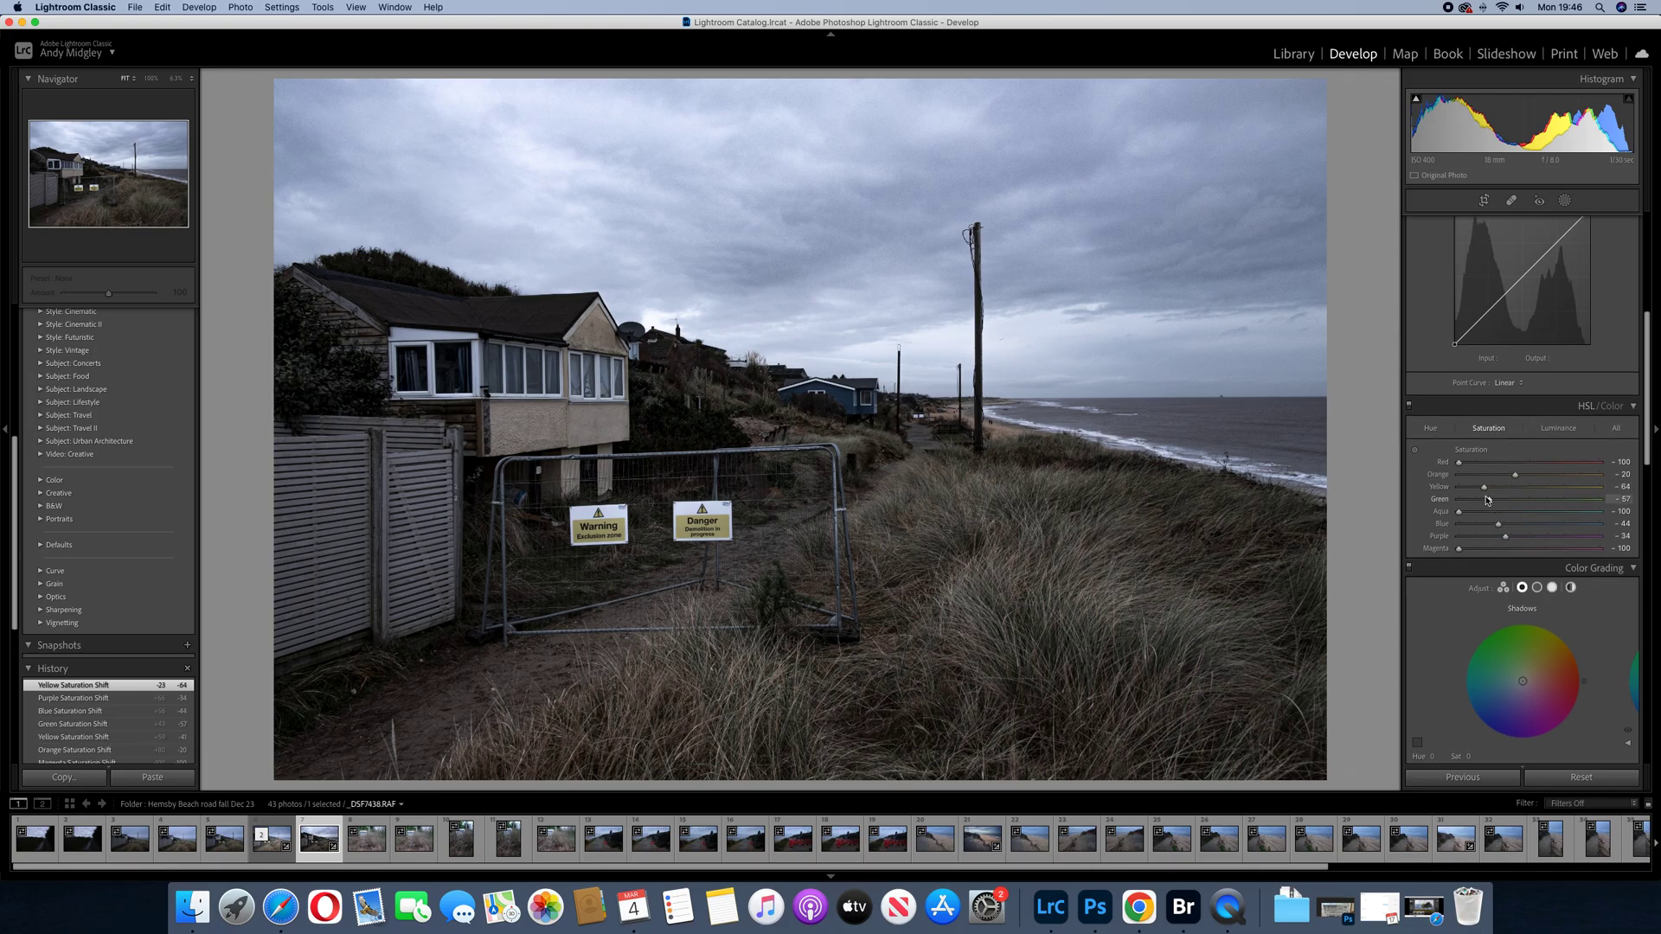
scroll(1486, 500, "down", 3)
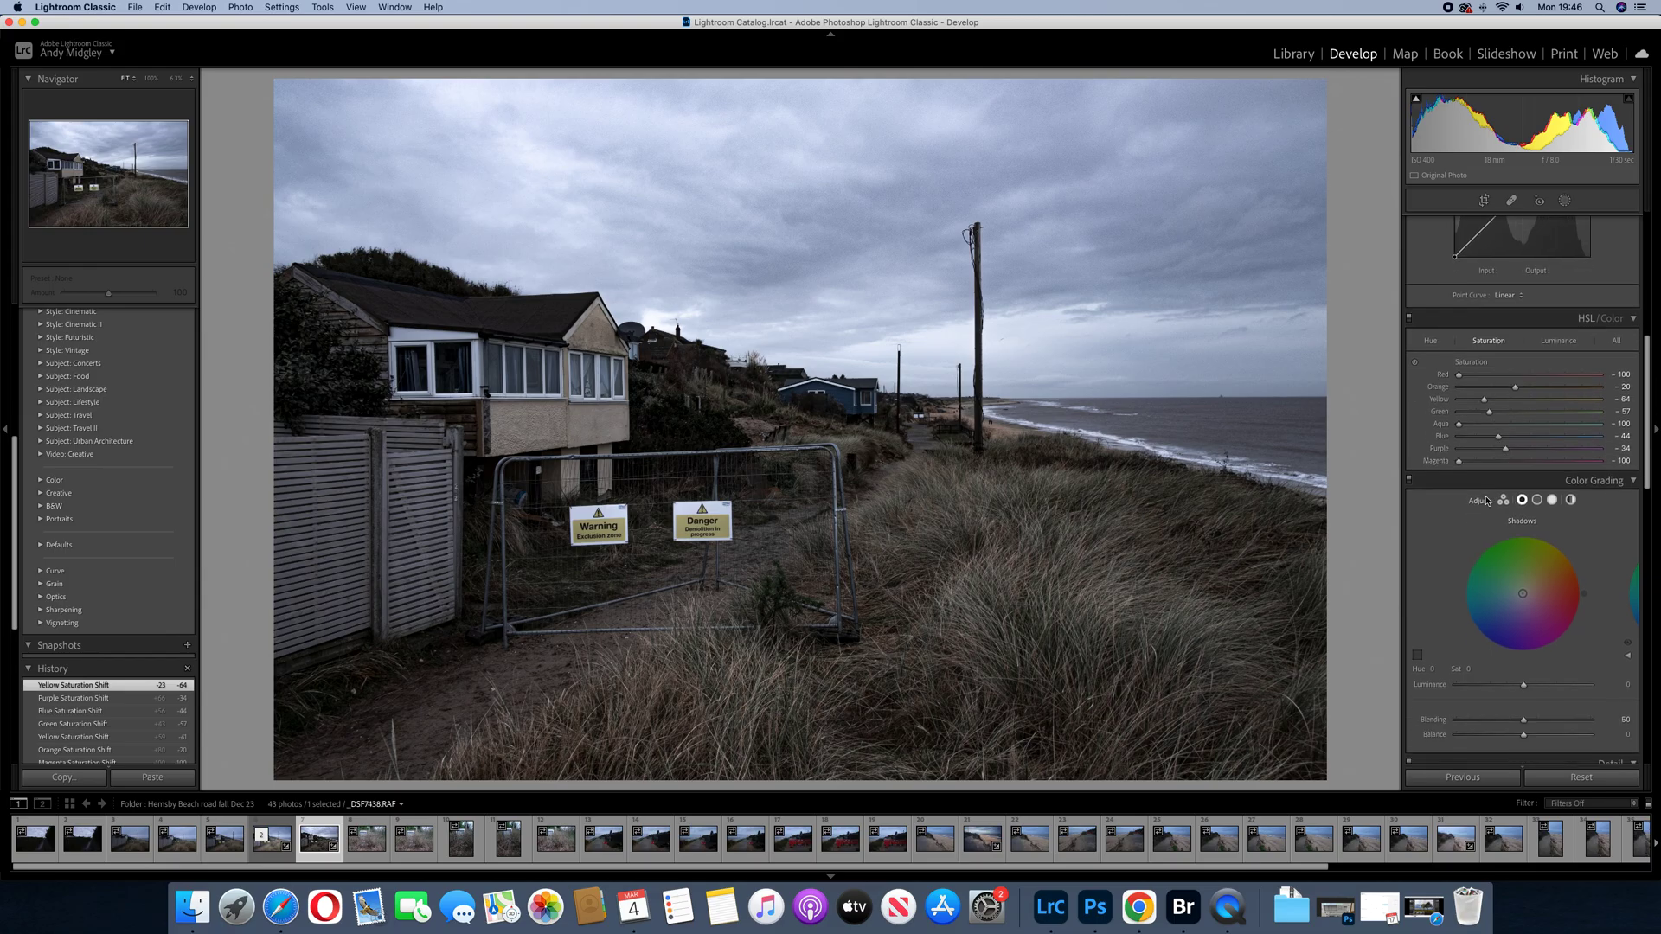
scroll(1486, 500, "down", 4)
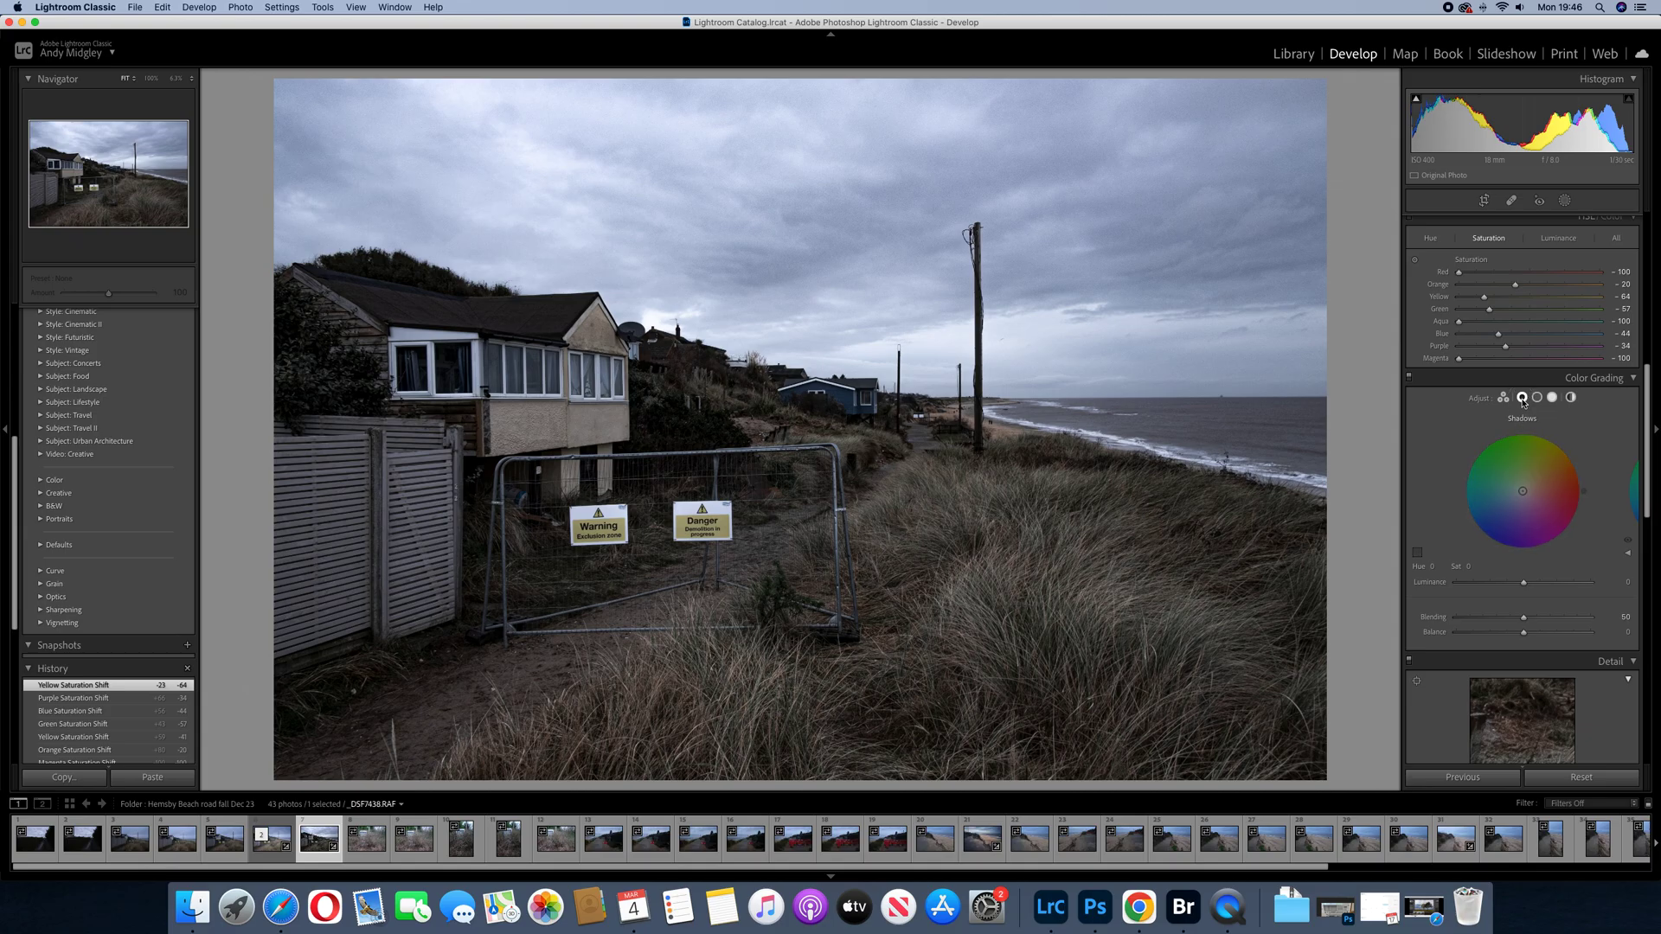
left_click(1478, 523)
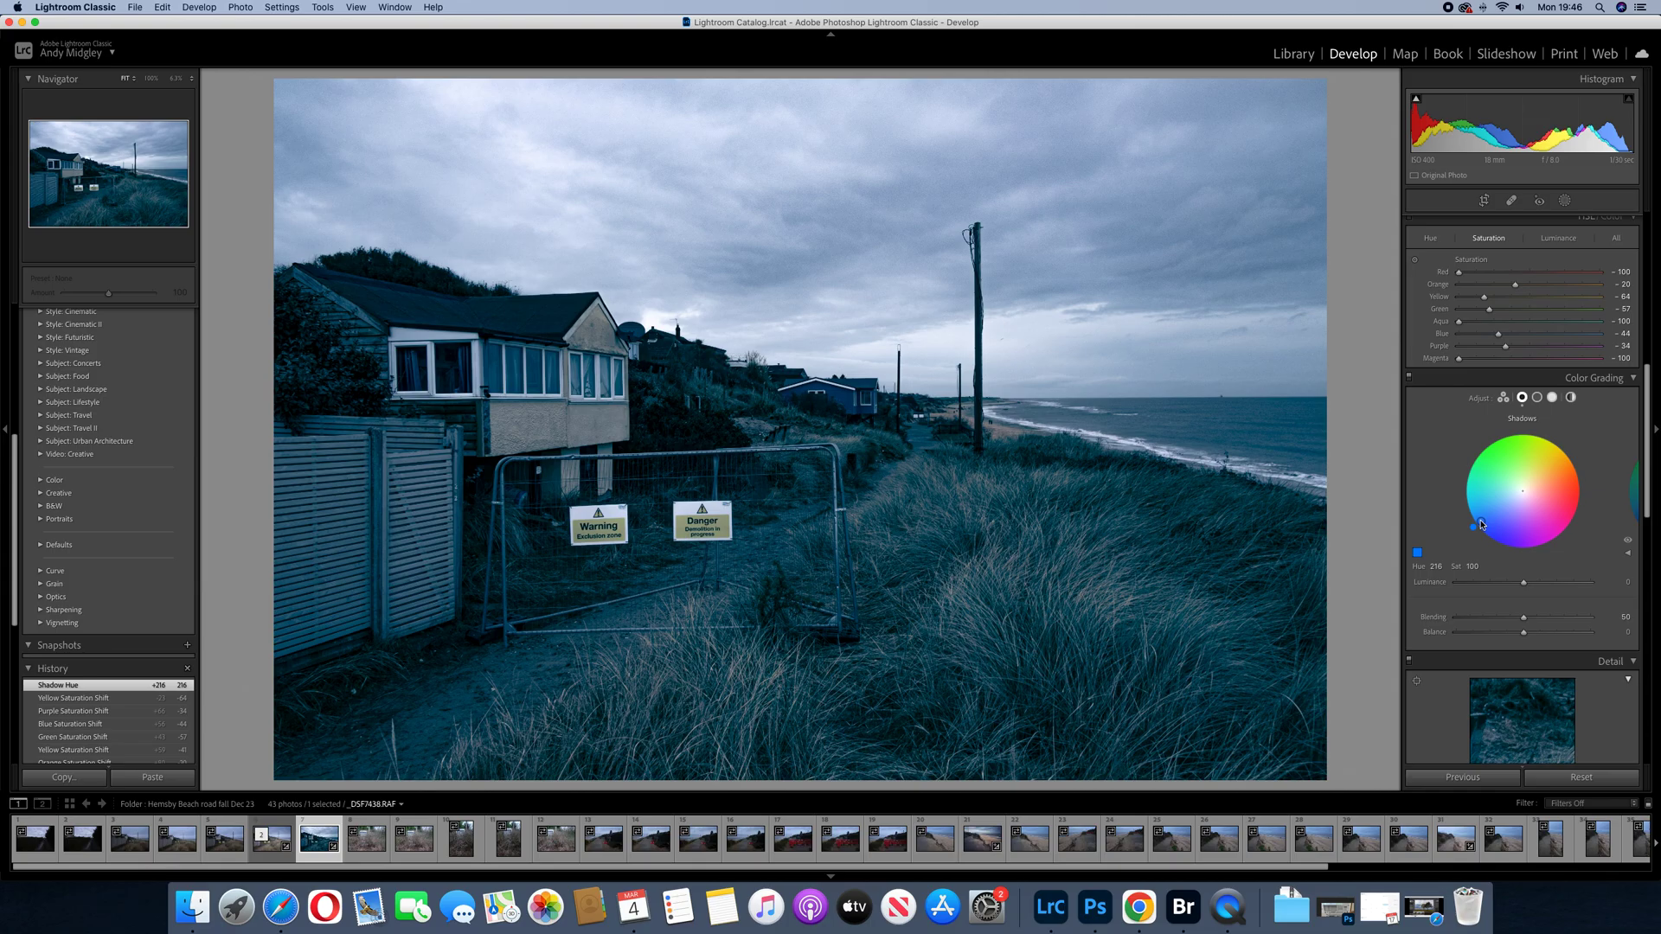
left_click_drag(1482, 525, 1504, 503)
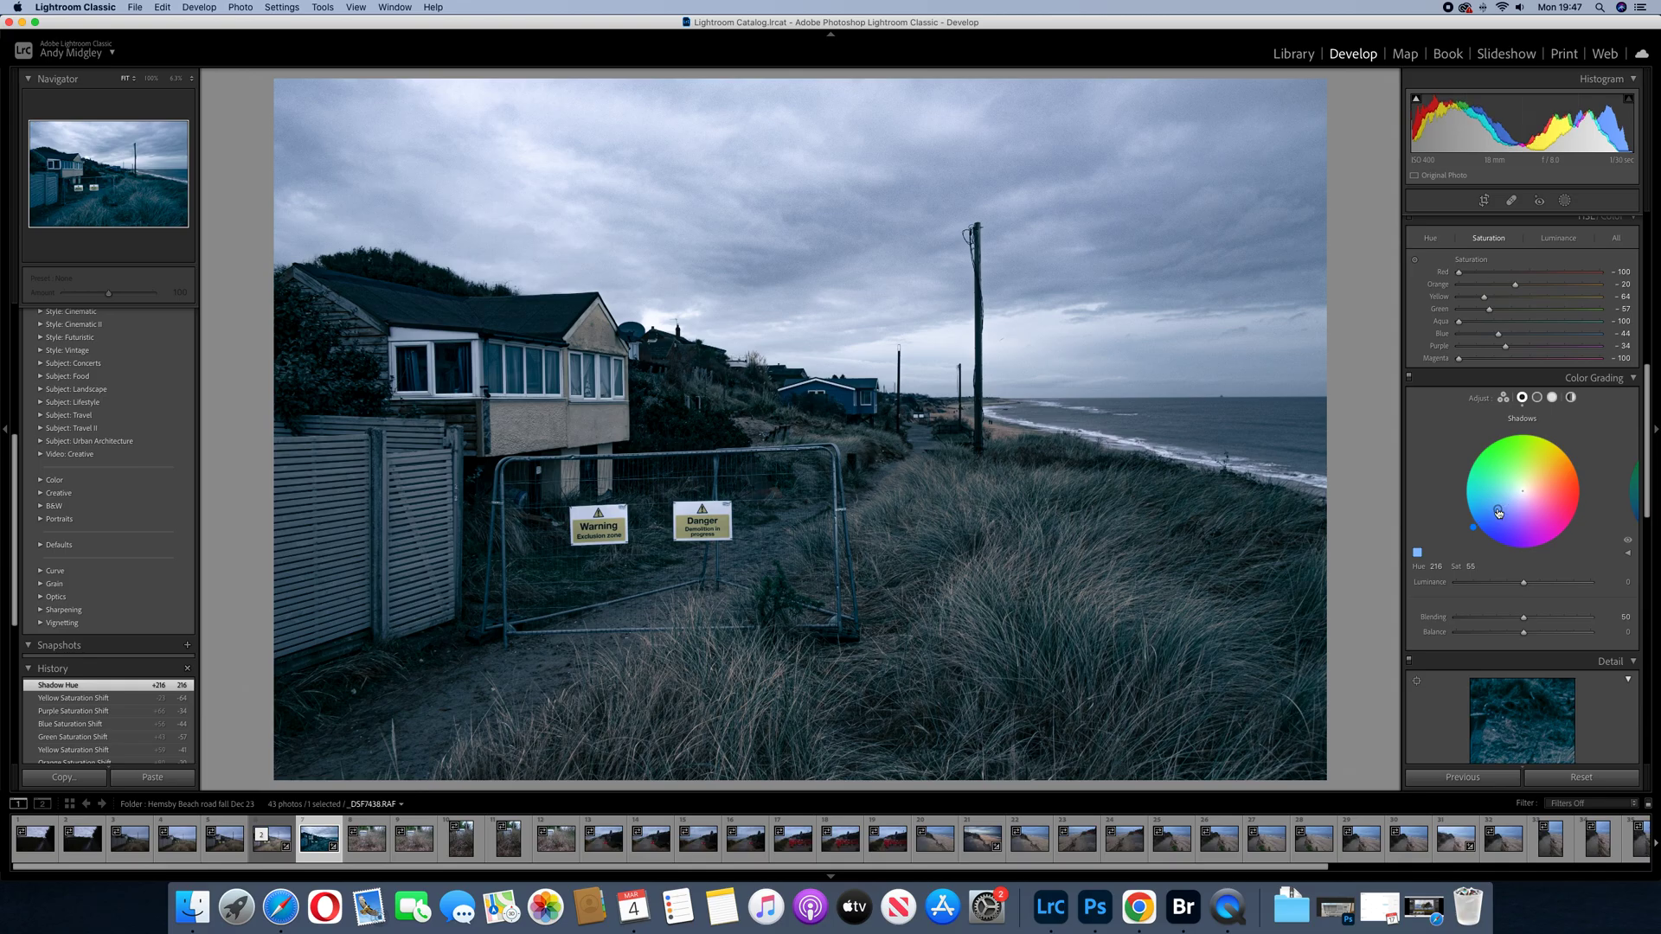
Step: Tint the highlights yellow in Color Grading with Hue 60 and Saturation 44
left_click(1552, 398)
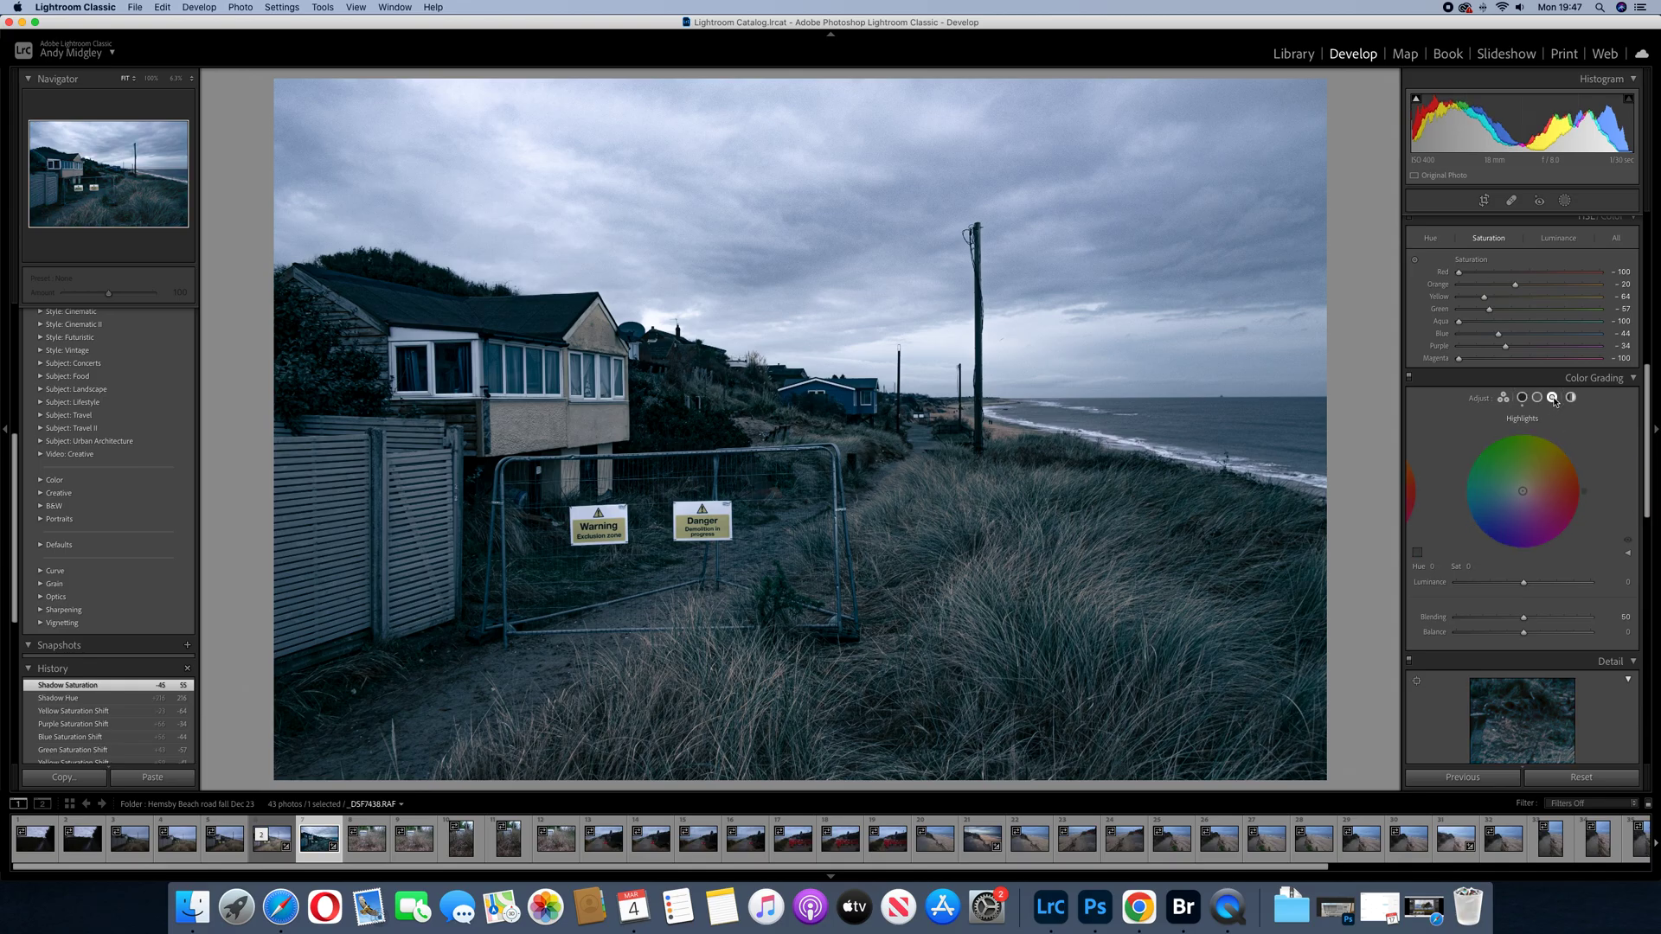
left_click(1548, 443)
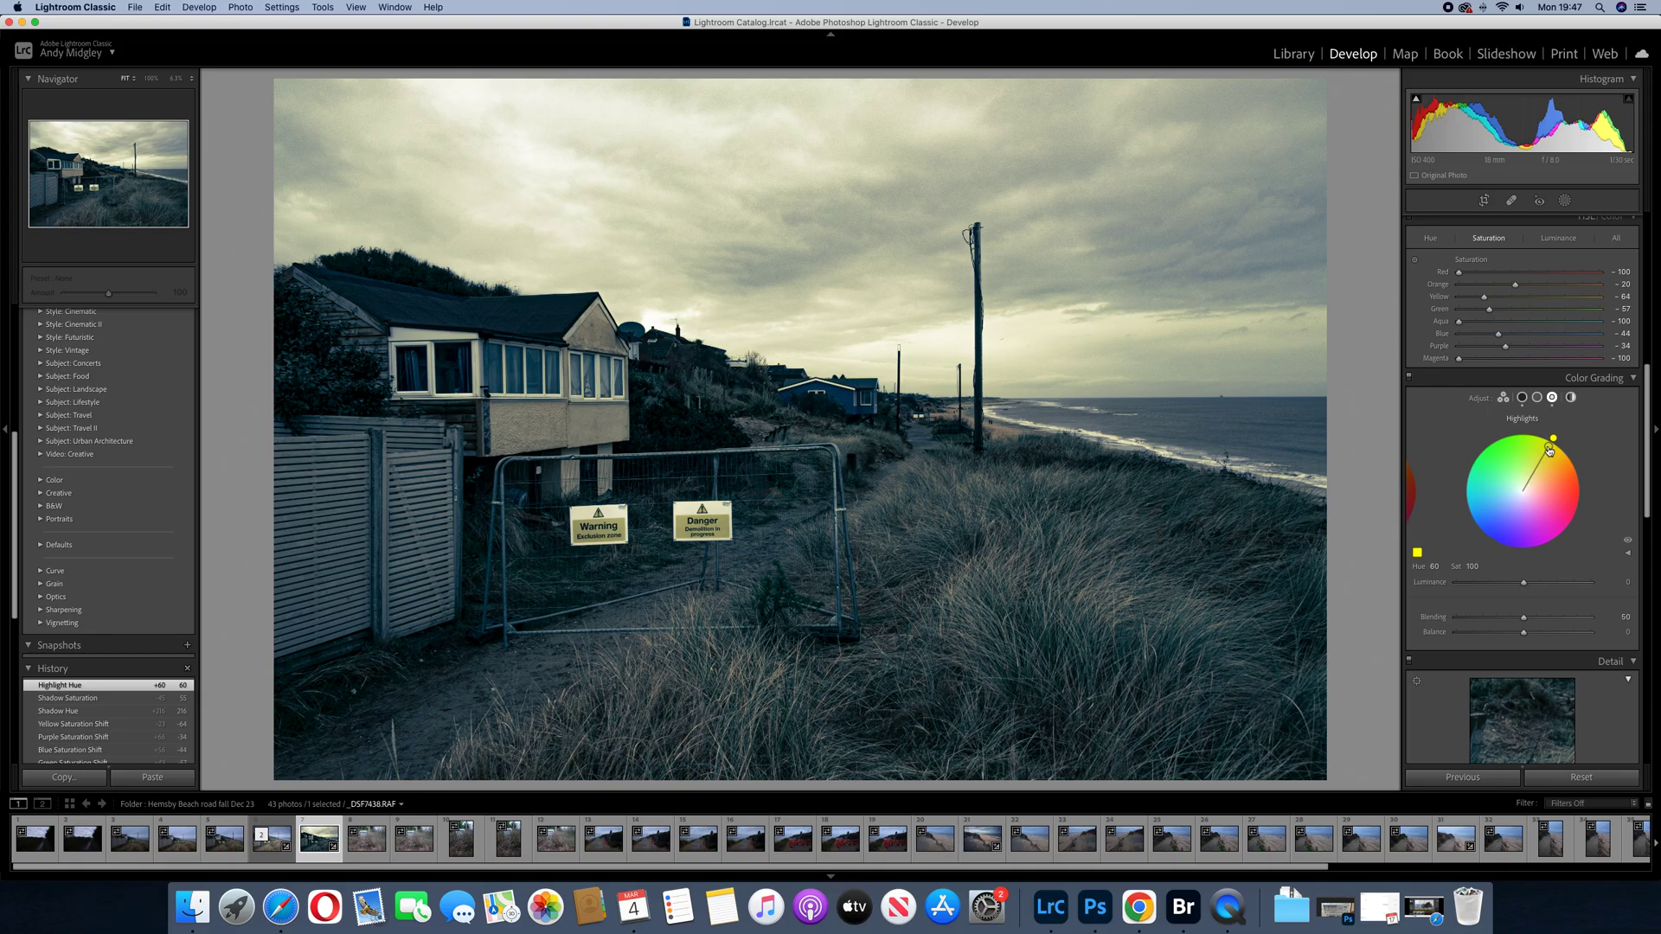
left_click_drag(1548, 449, 1535, 470)
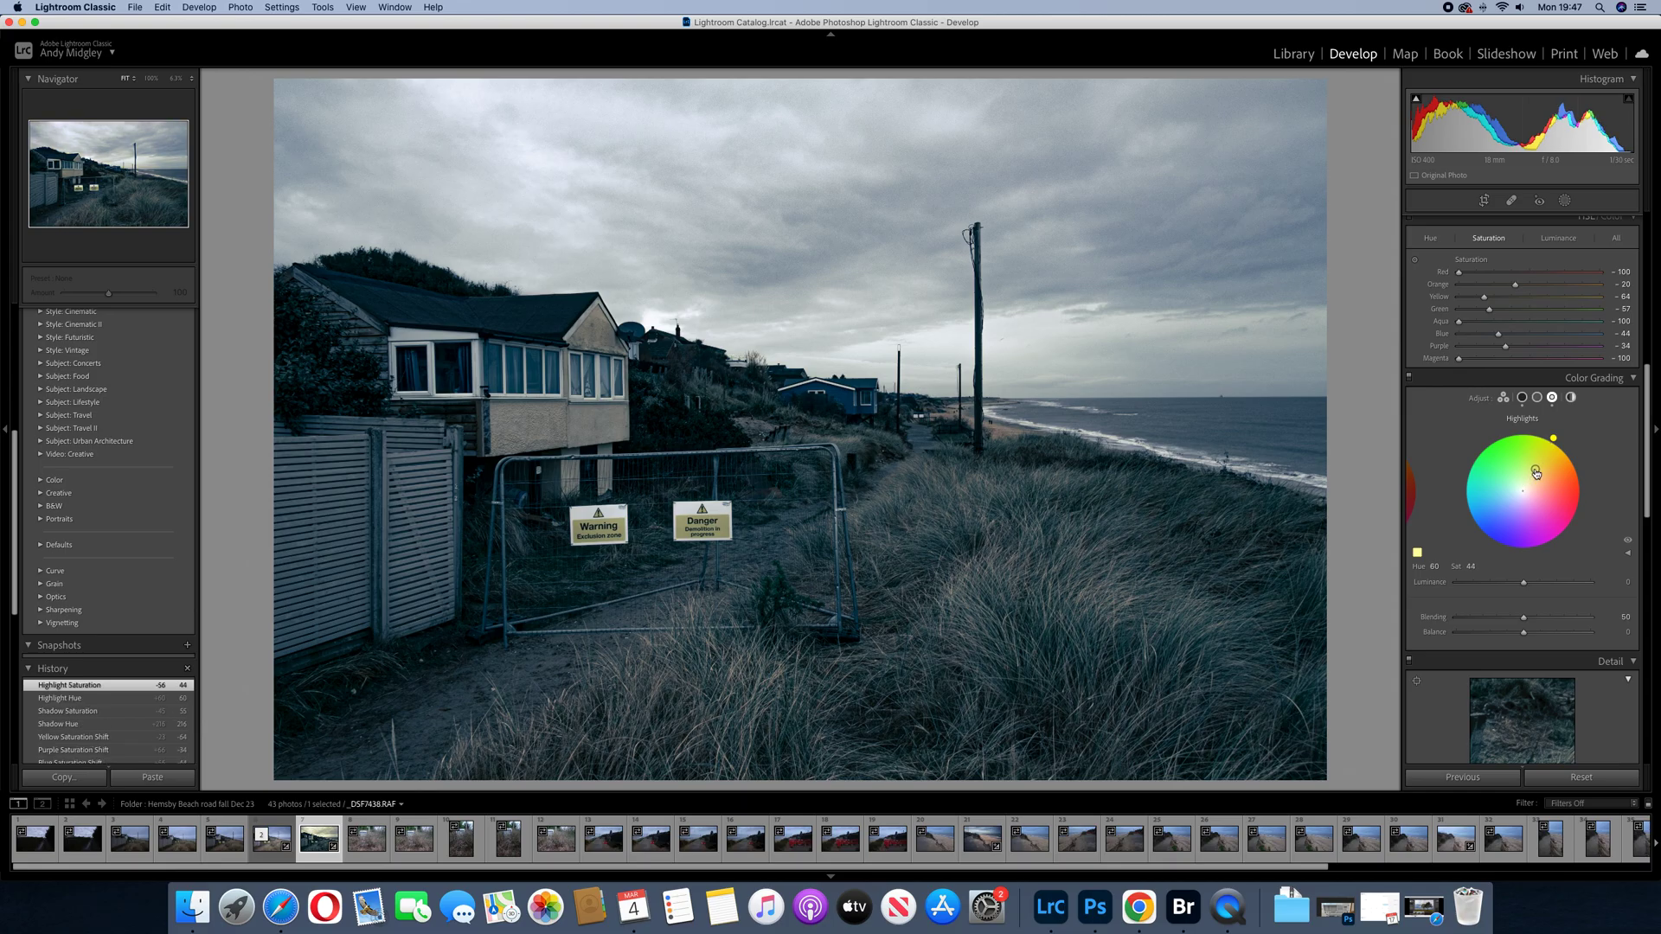
Step: Refine the tone by setting Exposure to −0.70, Contrast to +11, Highlights to +65, Shadows to +95 and Whites to +51
scroll(1462, 610, "down", 1)
scroll(1462, 610, "down", 5)
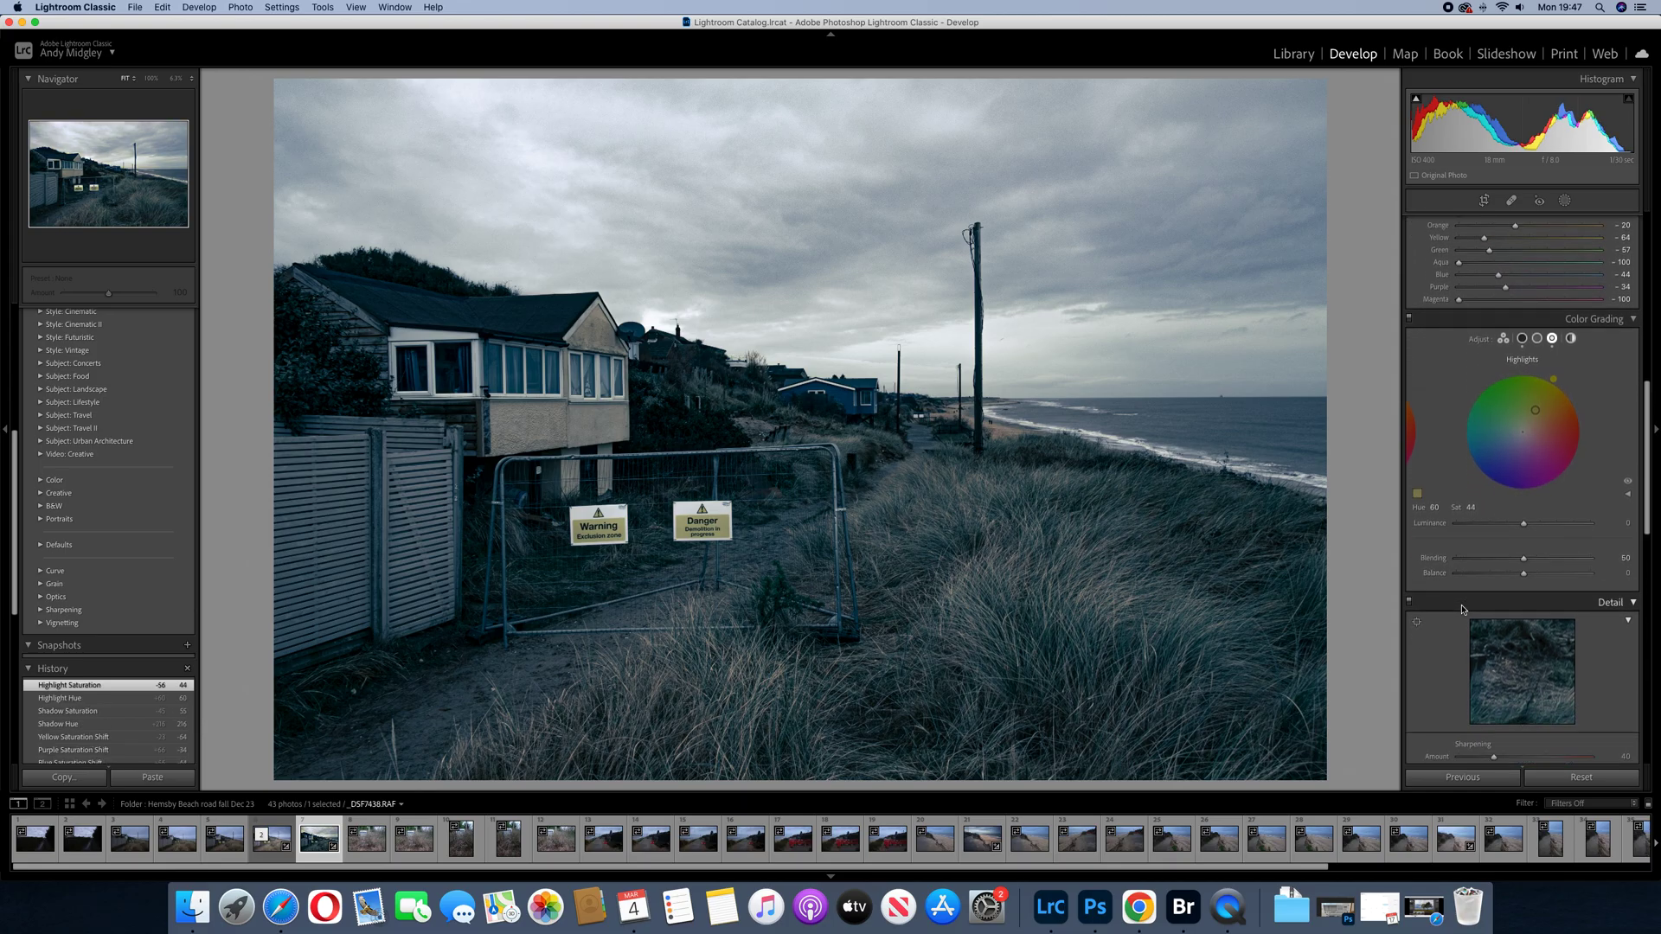
scroll(1462, 608, "down", 1)
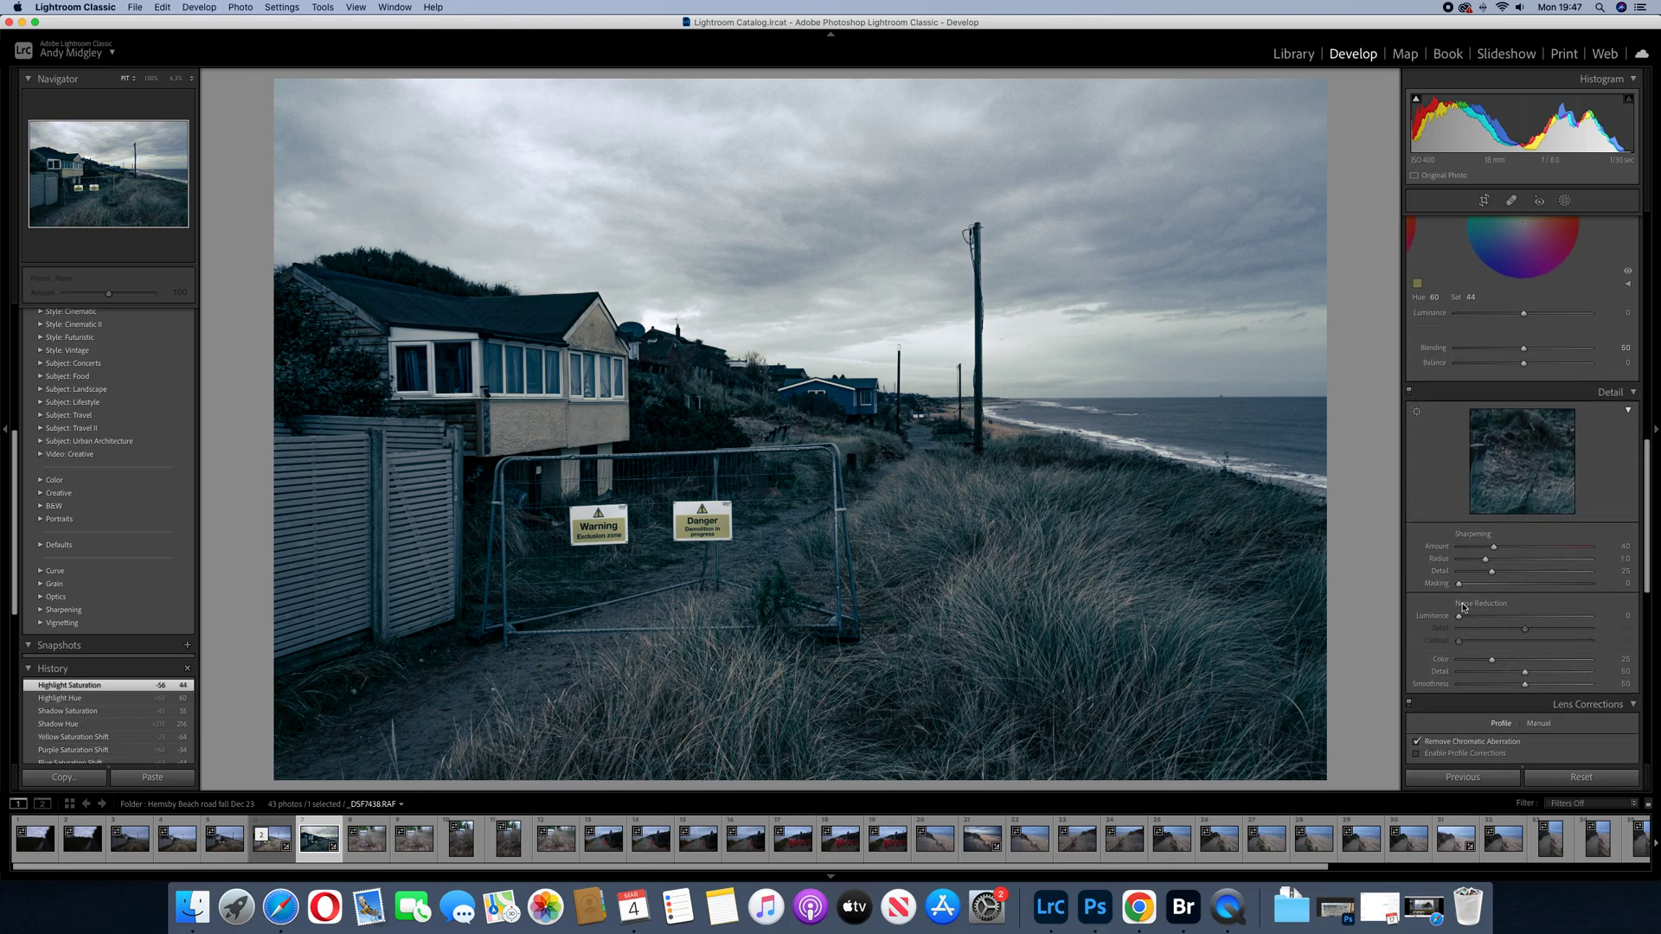
scroll(1463, 607, "down", 3)
scroll(1462, 603, "up", 20)
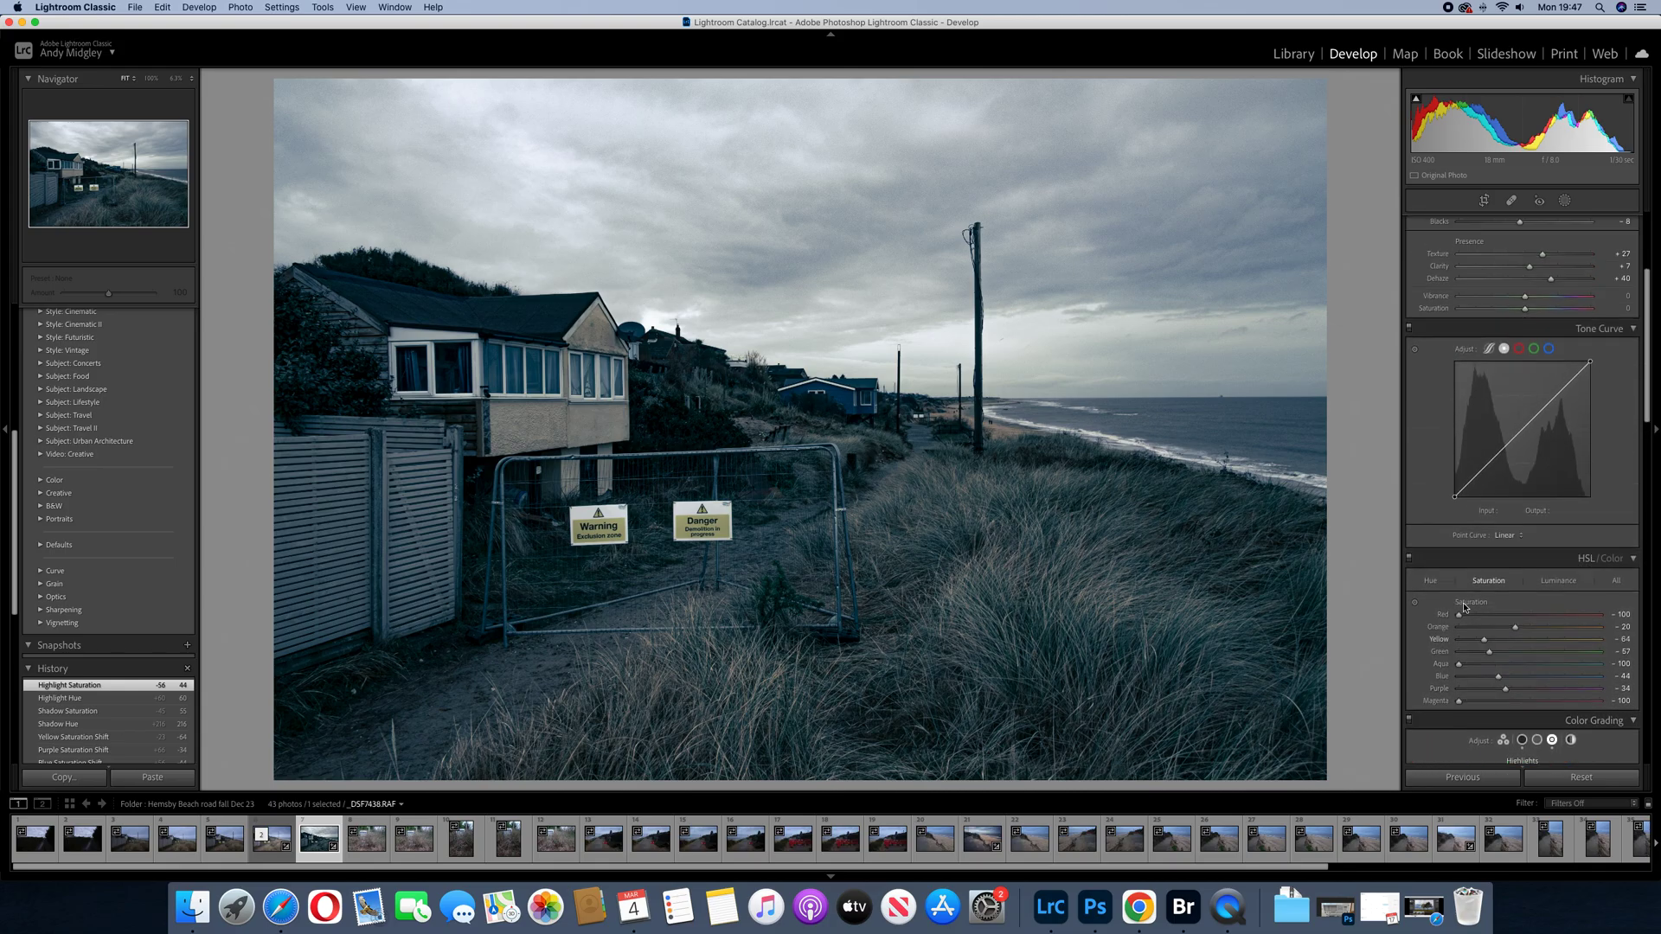
scroll(1462, 602, "up", 3)
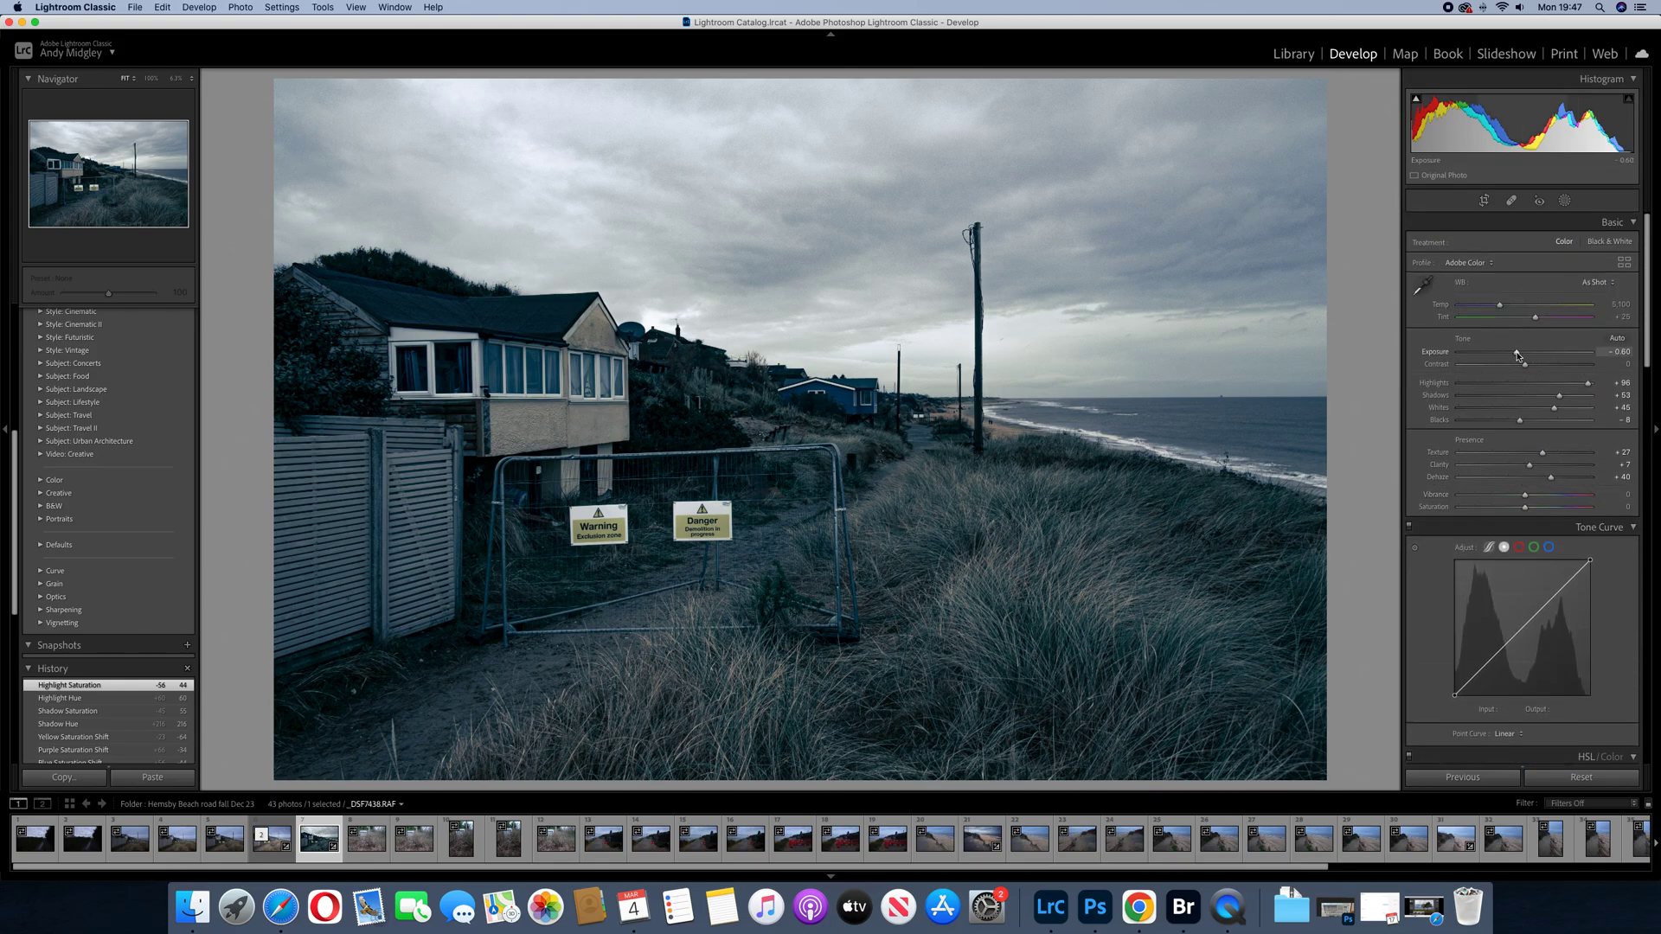
left_click_drag(1516, 354, 1559, 388)
scroll(1570, 385, "down", 1)
scroll(1589, 388, "down", 1)
scroll(1570, 377, "down", 1)
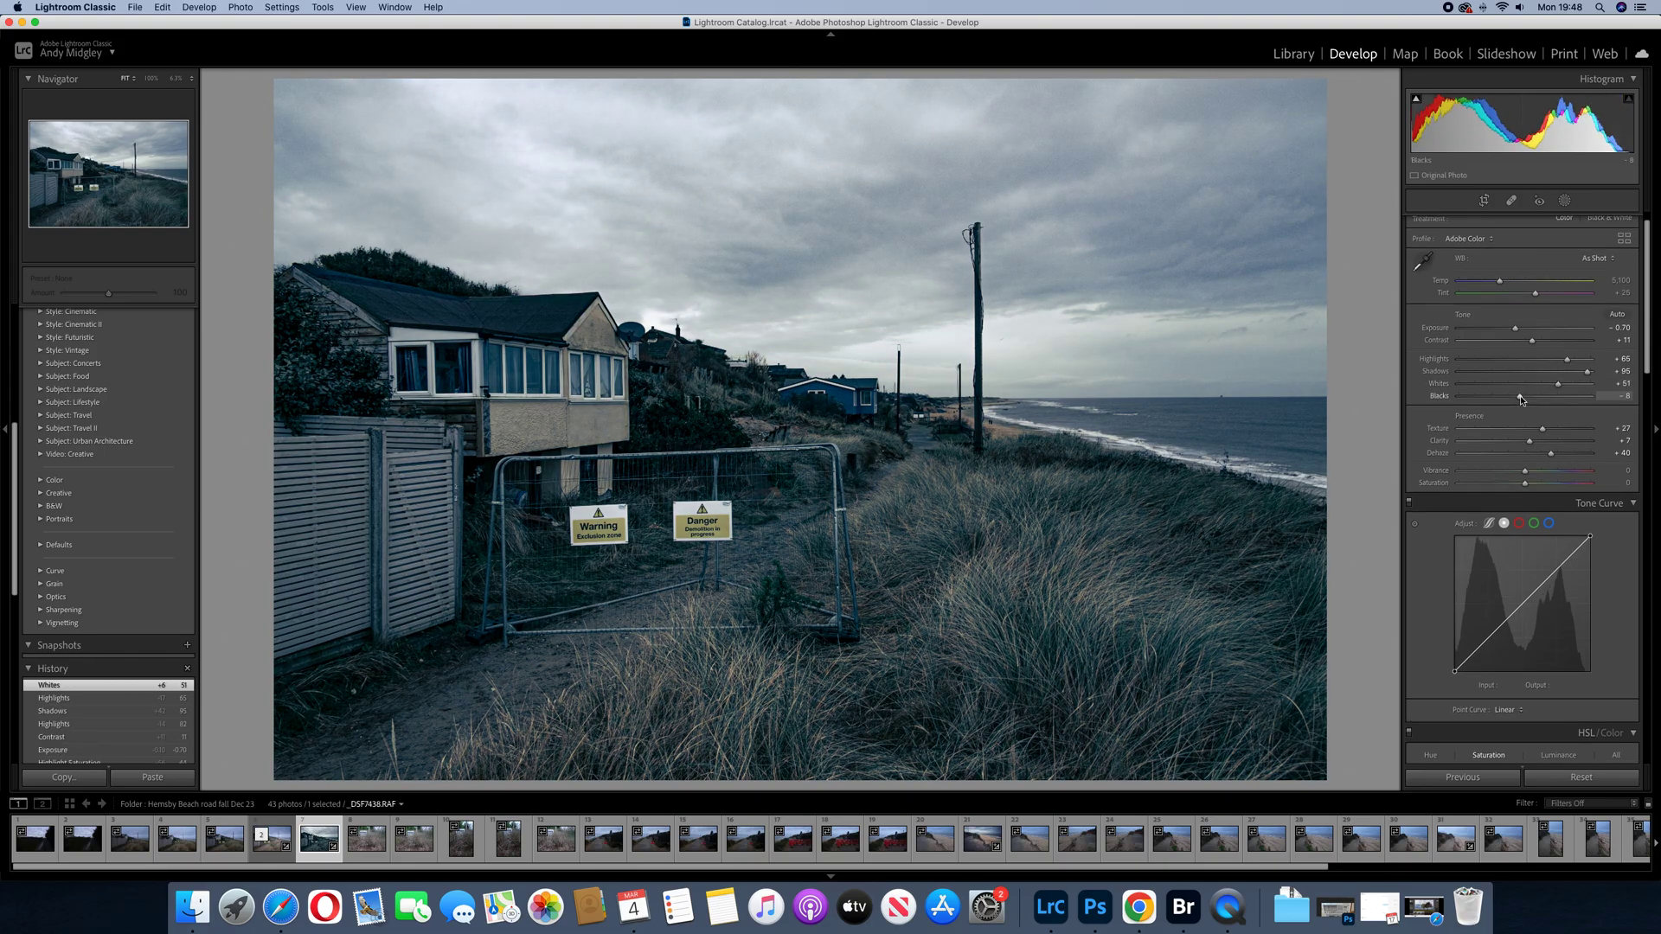
Step: Add a point on the lower part of the tone curve and lift the black end point to input 2, output 17
scroll(1470, 576, "down", 2)
scroll(1470, 576, "down", 1)
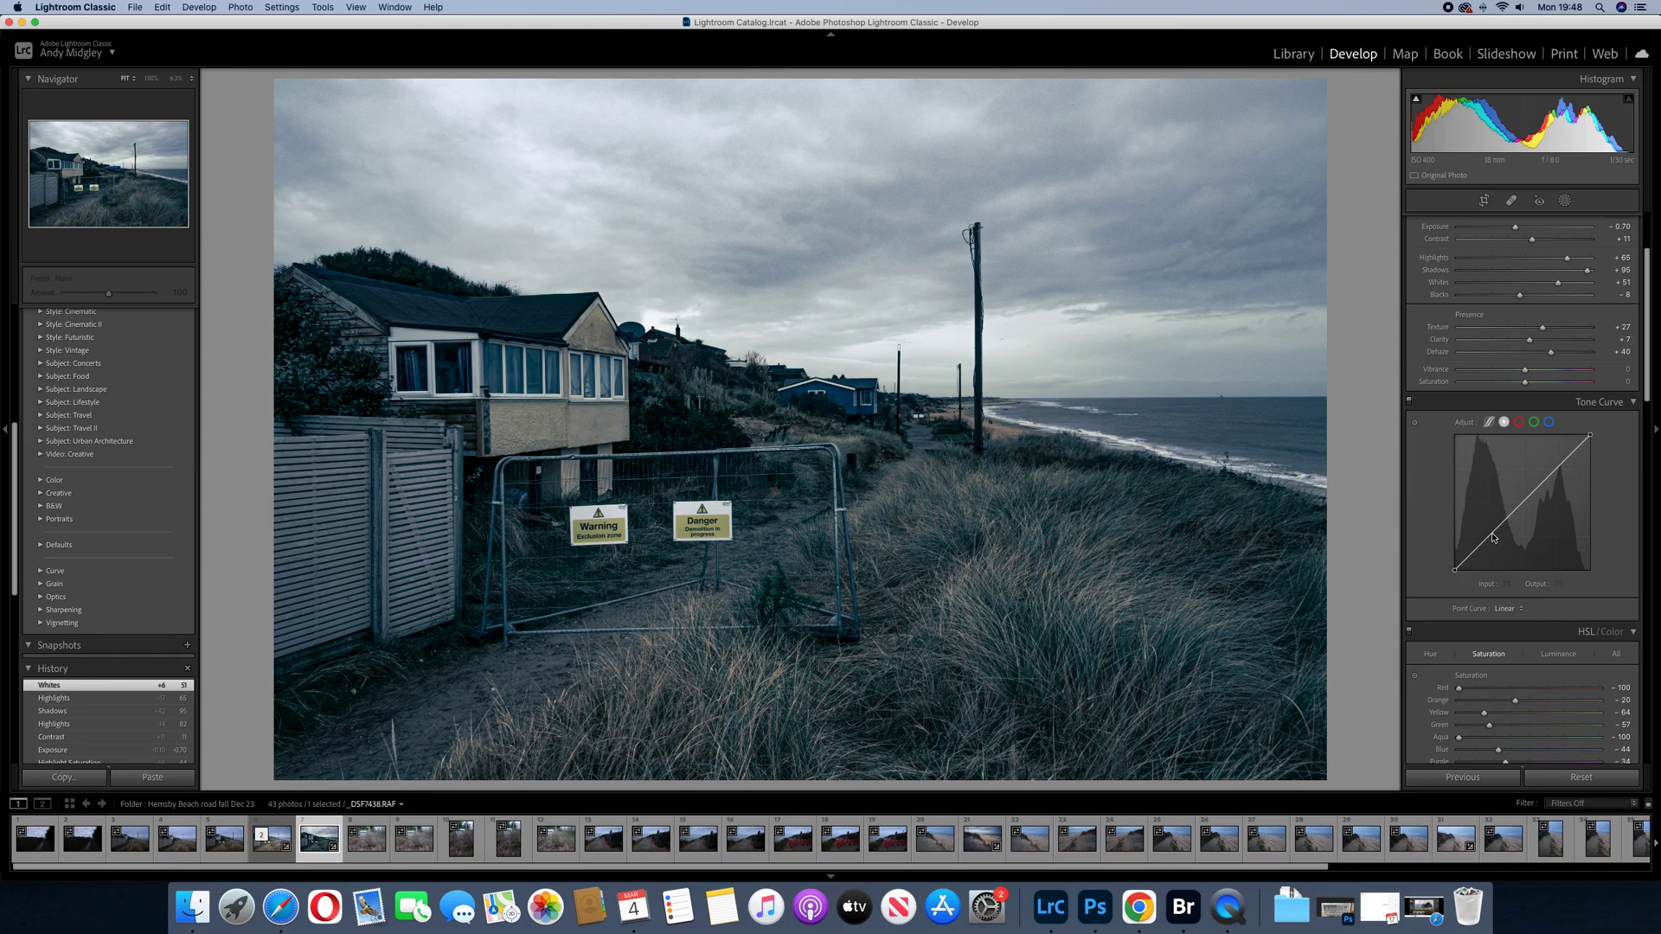
left_click(1493, 533)
left_click_drag(1455, 572, 1455, 565)
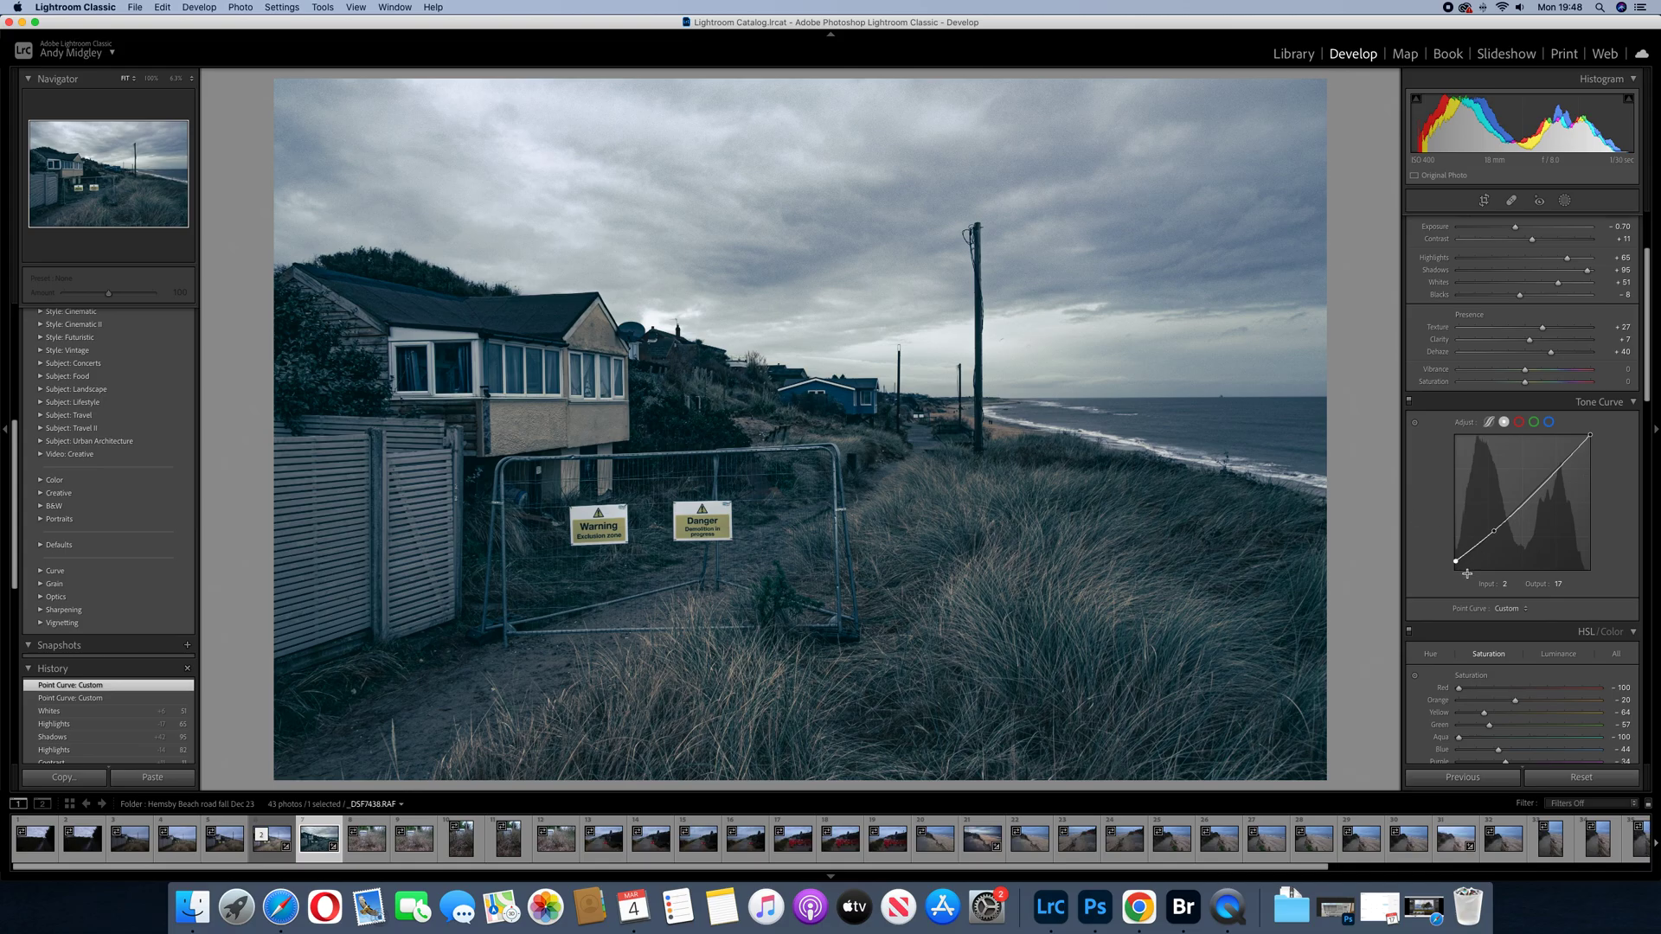
Step: Darken the photo's edges with a post-crop vignette amount of −22
scroll(1432, 605, "down", 3)
scroll(1430, 605, "down", 15)
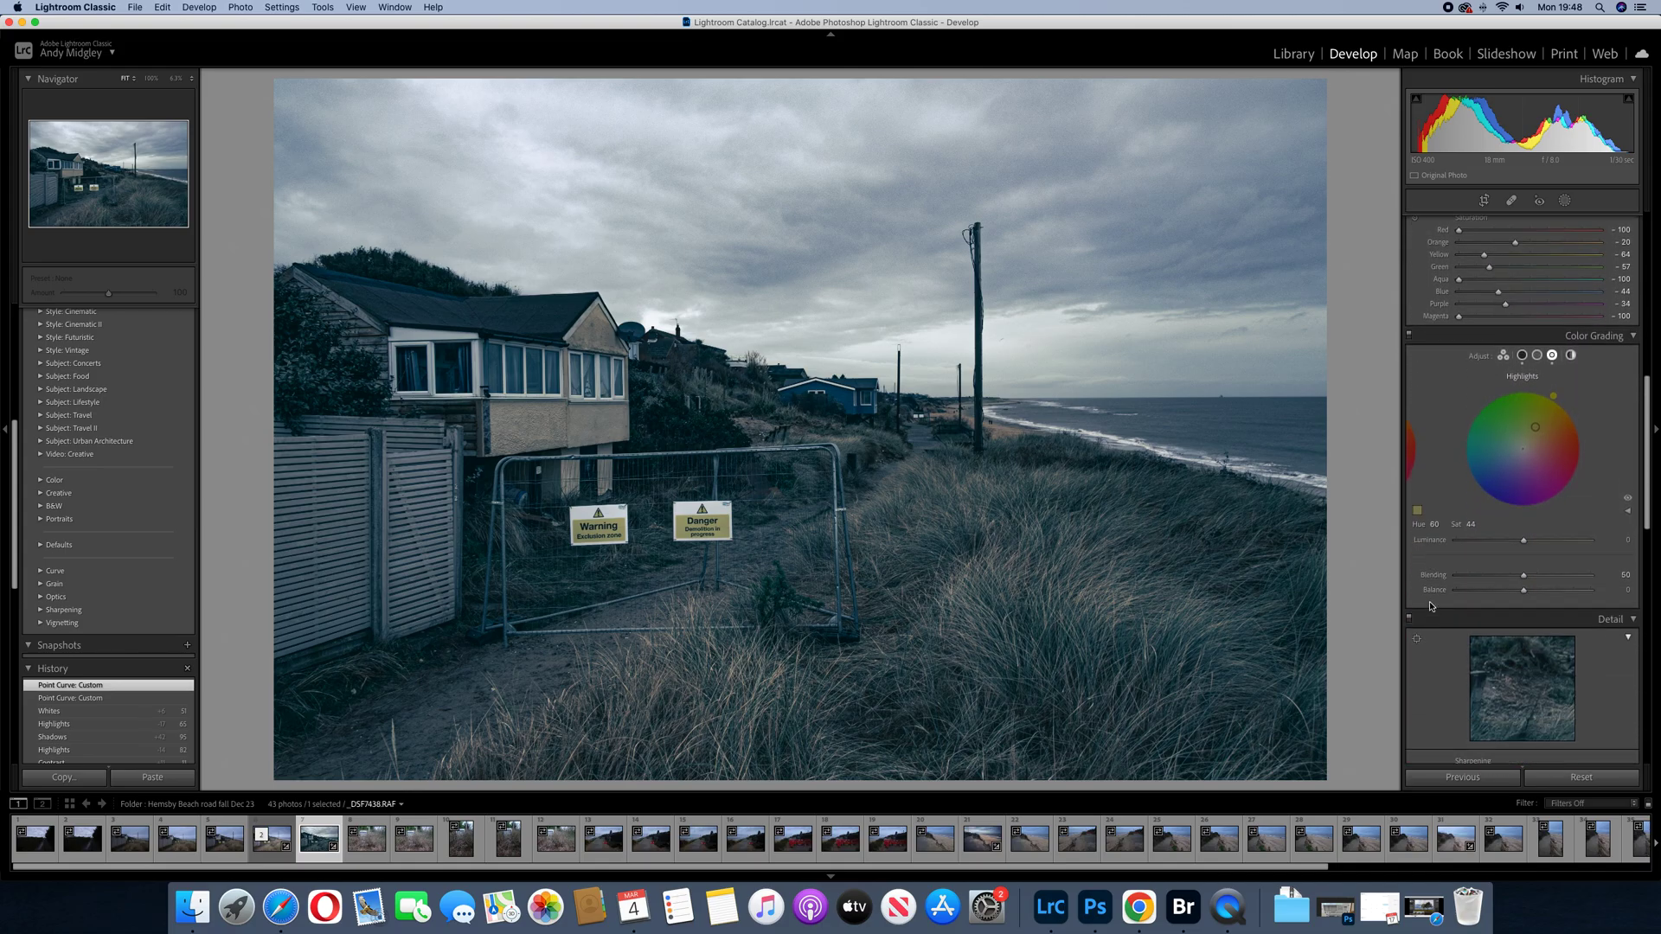
scroll(1429, 606, "down", 10)
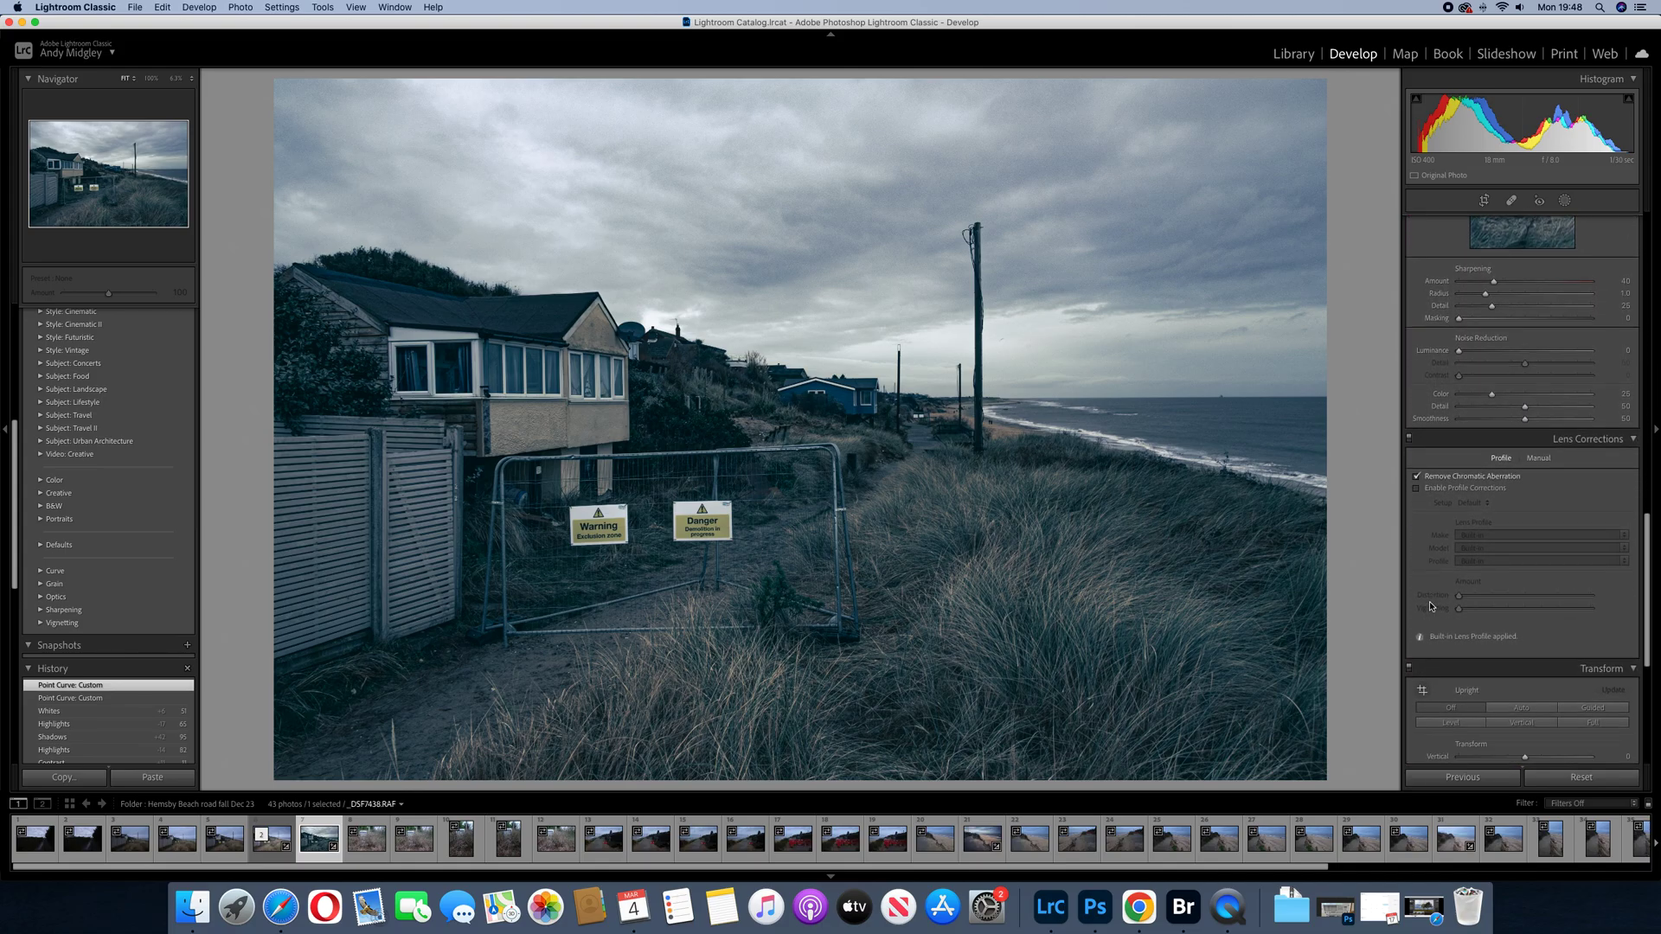
scroll(1430, 606, "down", 10)
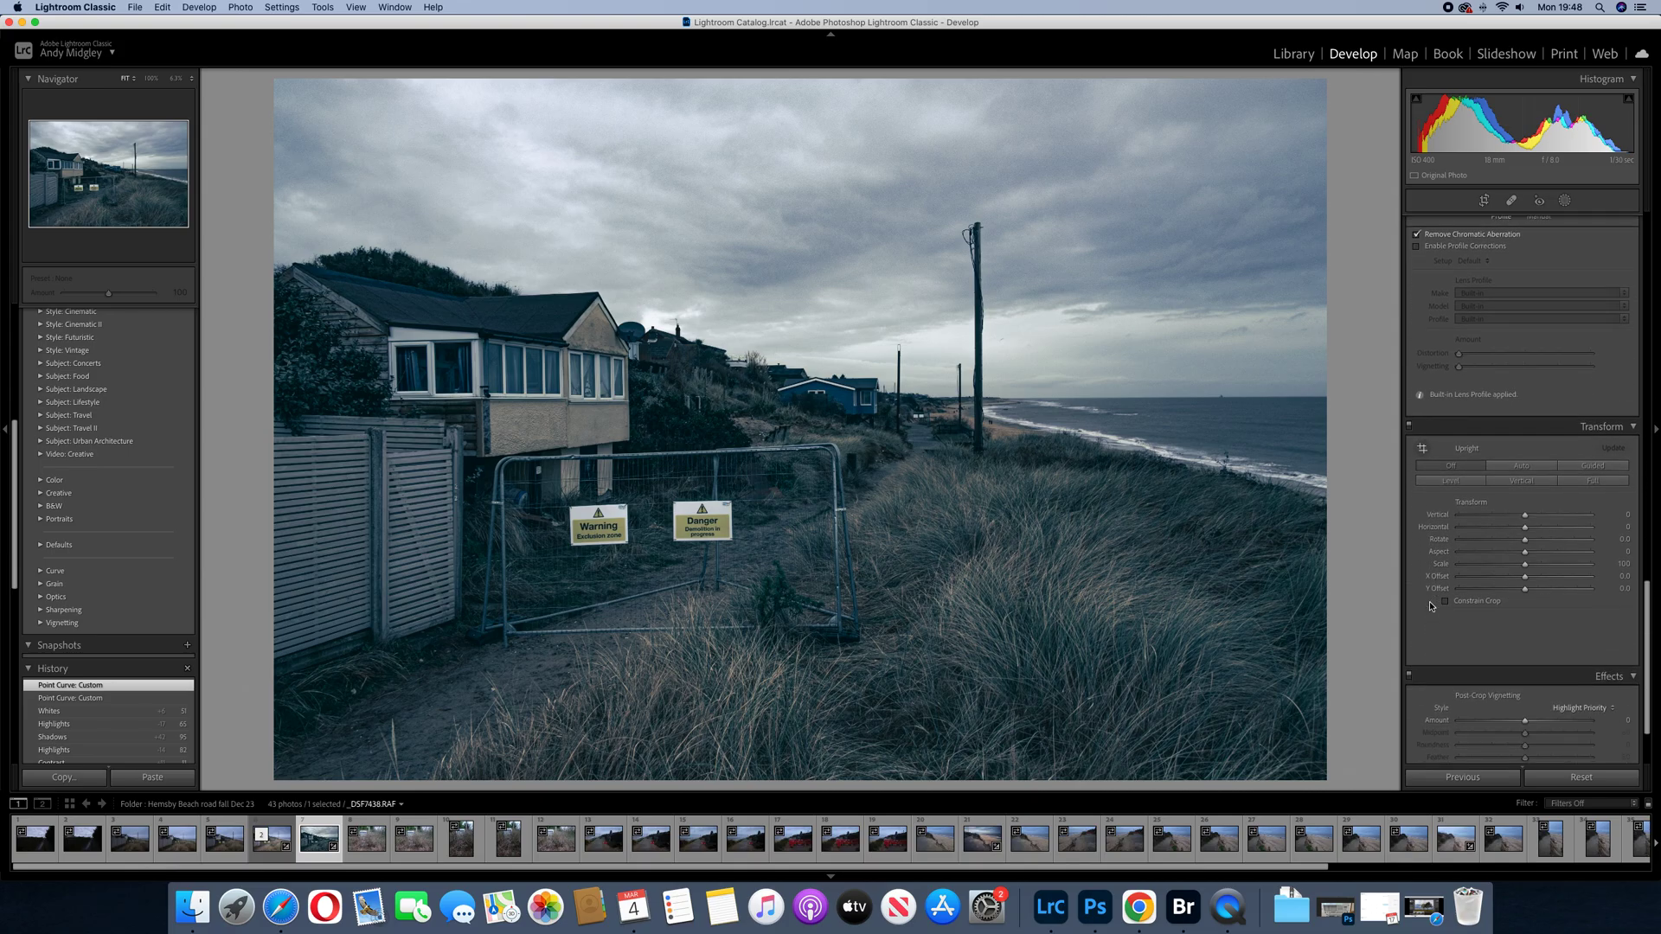
left_click_drag(1524, 621, 1511, 628)
Step: Brighten the photo by setting Exposure to −0.45, Highlights to +74, Shadows to +100 and Whites to +57
scroll(1507, 588, "up", 15)
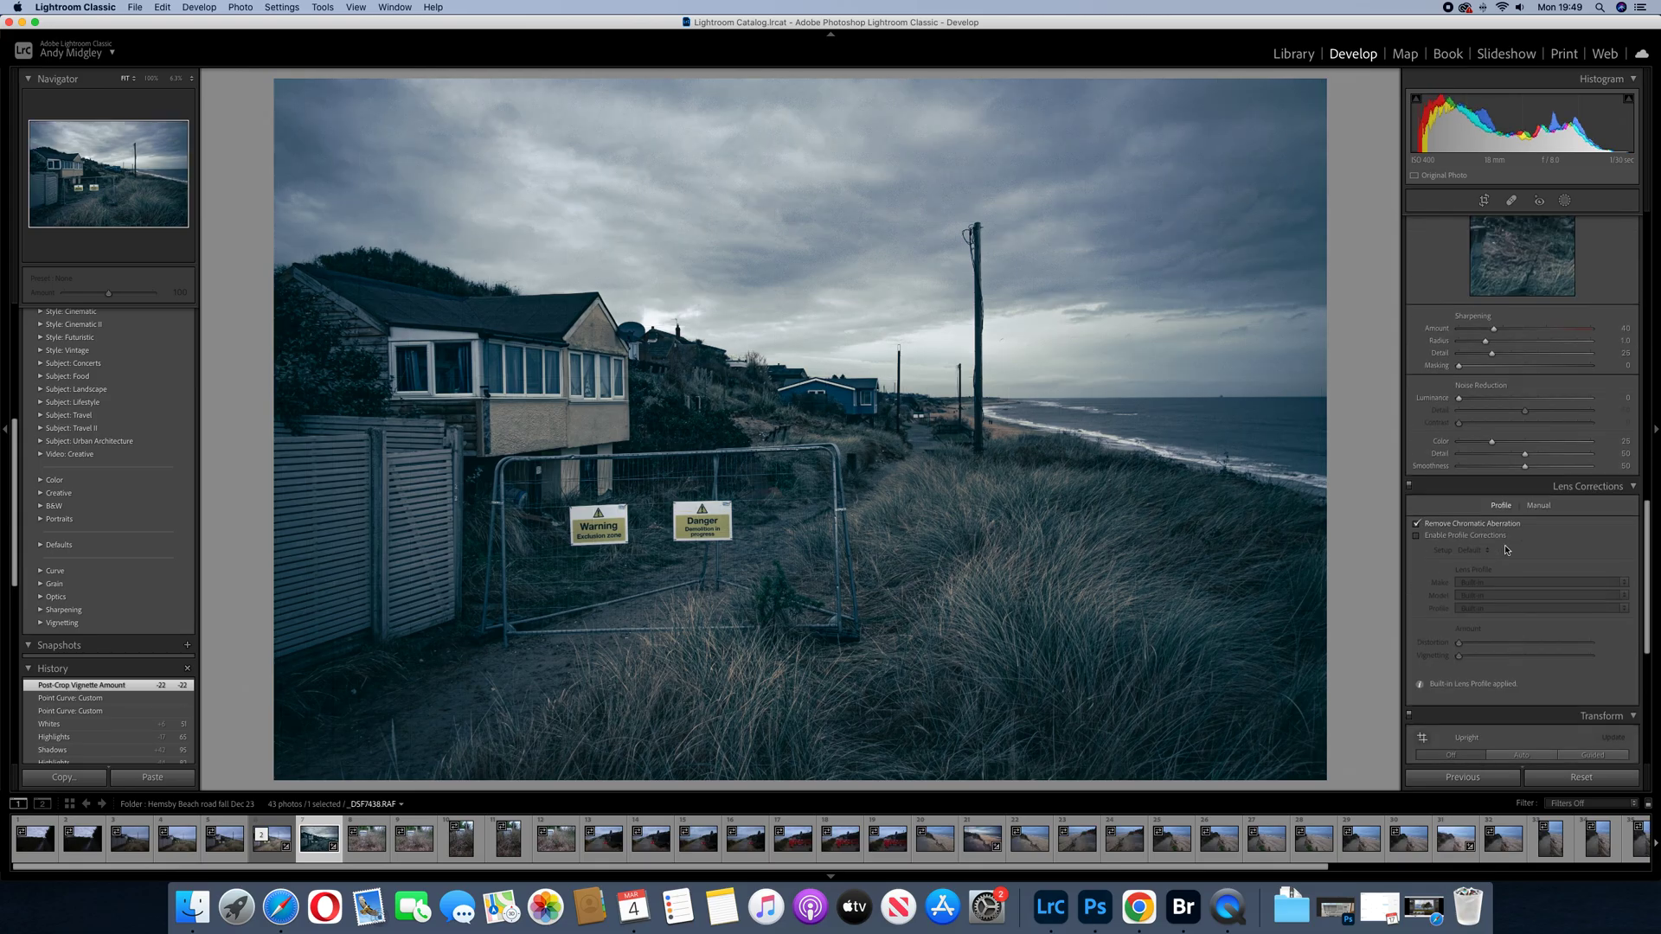
scroll(1503, 547, "up", 3)
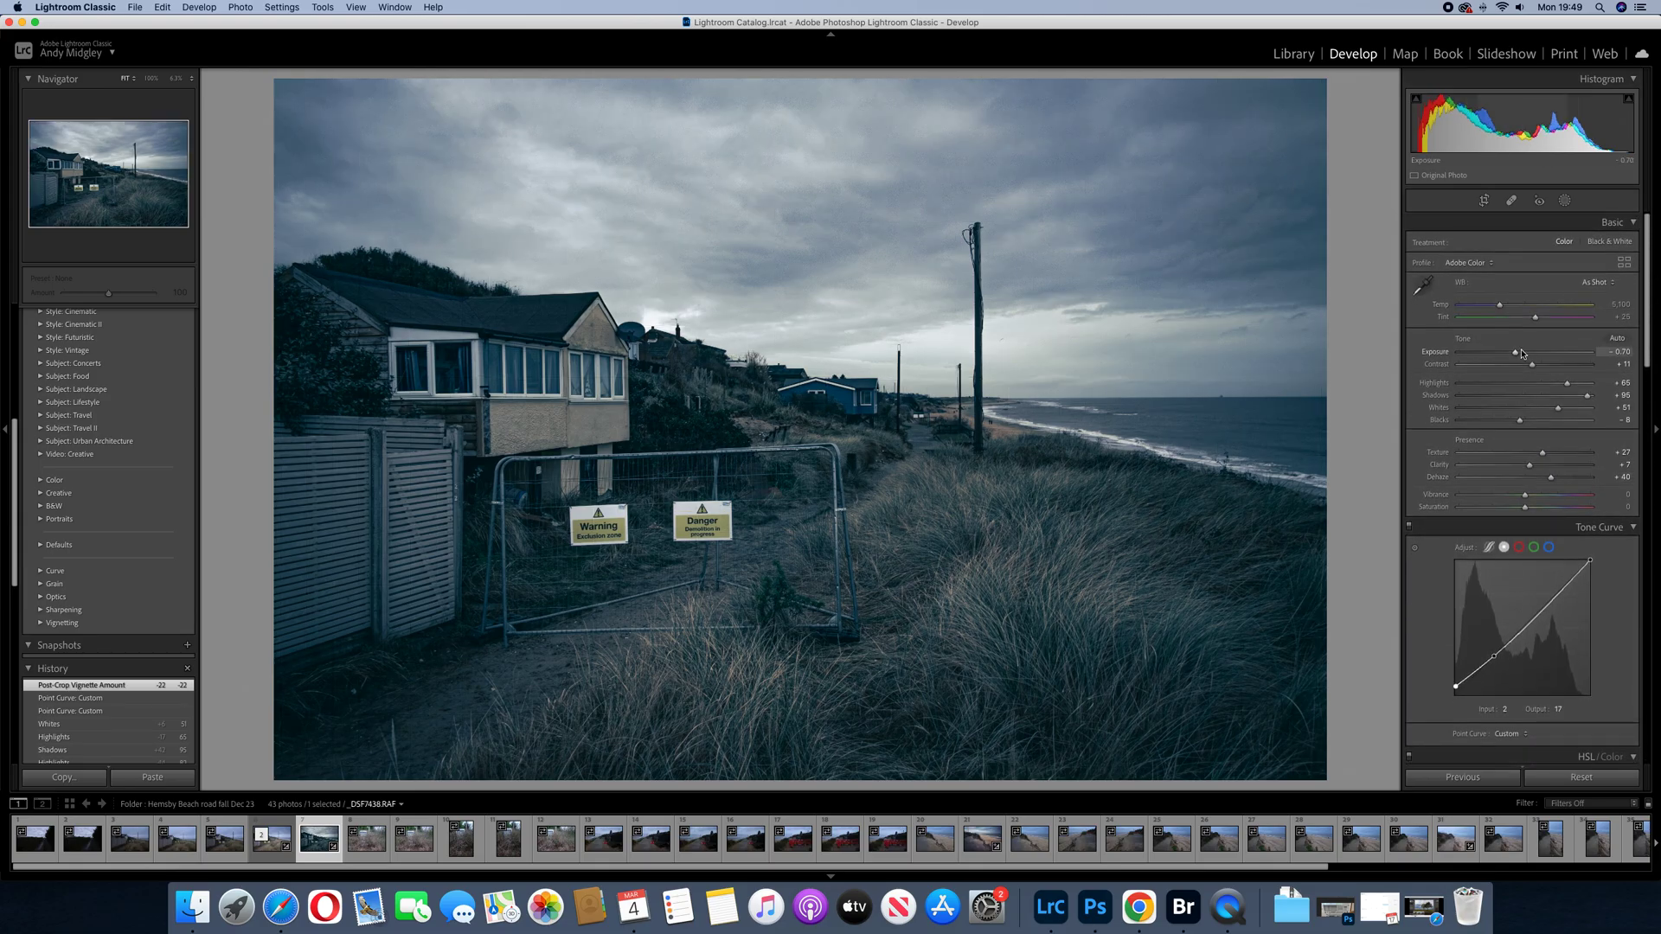
left_click_drag(1517, 353, 1563, 402)
scroll(1532, 359, "down", 1)
scroll(1593, 390, "down", 1)
scroll(1573, 376, "up", 1)
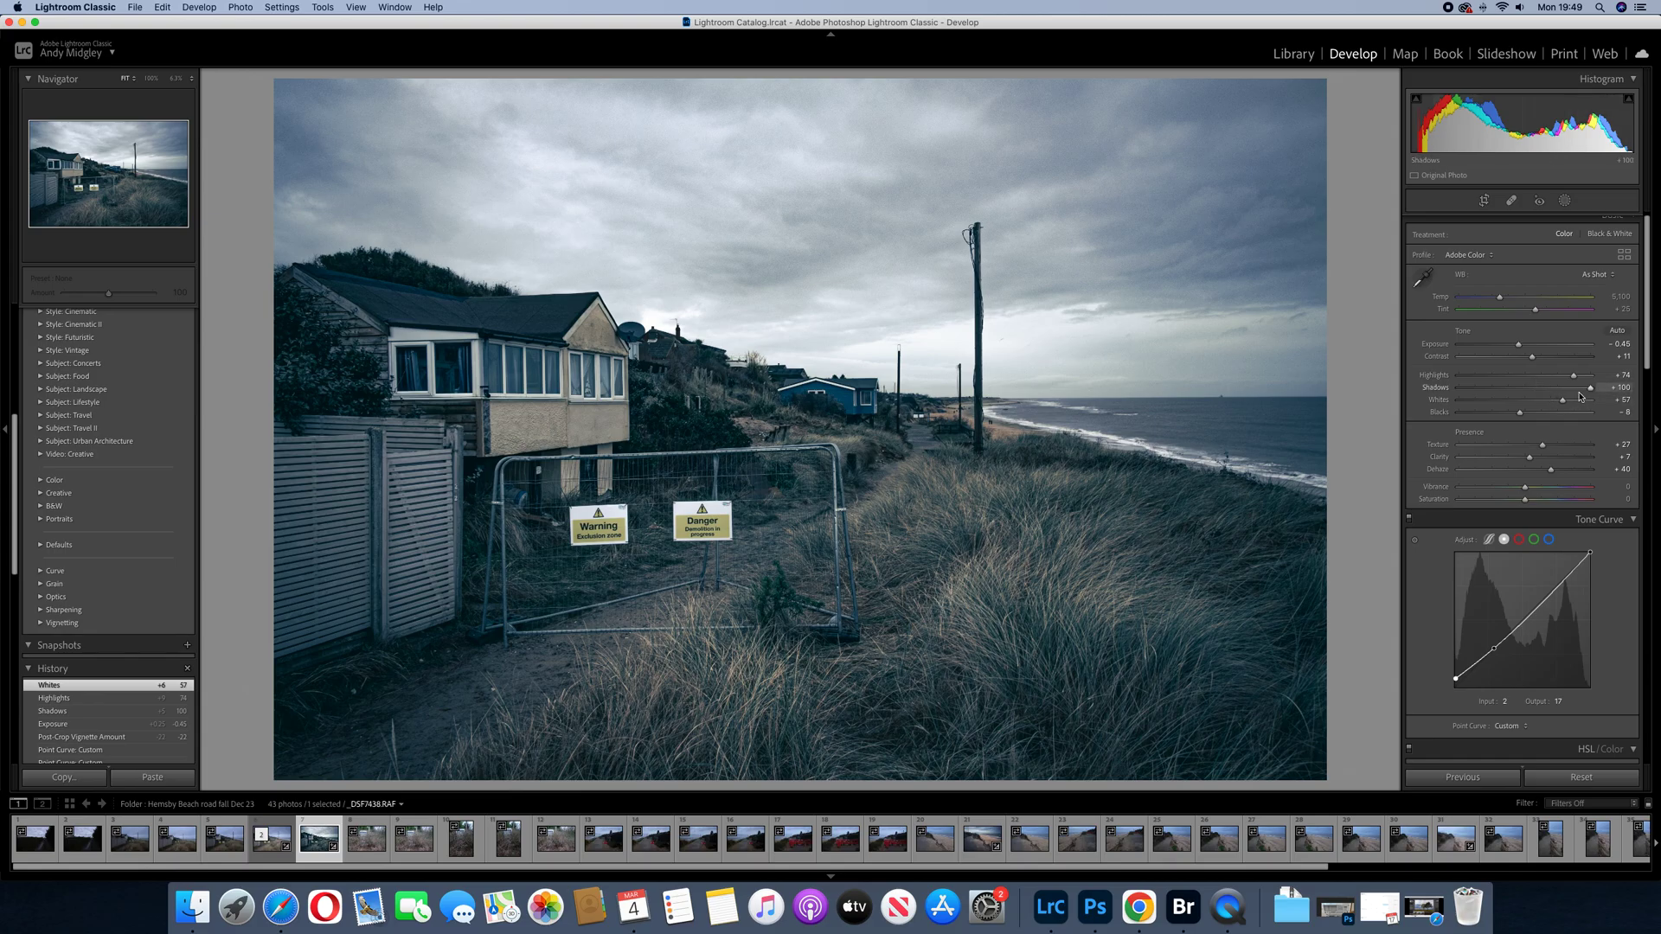
Step: Strengthen the post-crop vignette slightly by setting its amount to −25
scroll(1408, 638, "down", 10)
scroll(1408, 637, "down", 5)
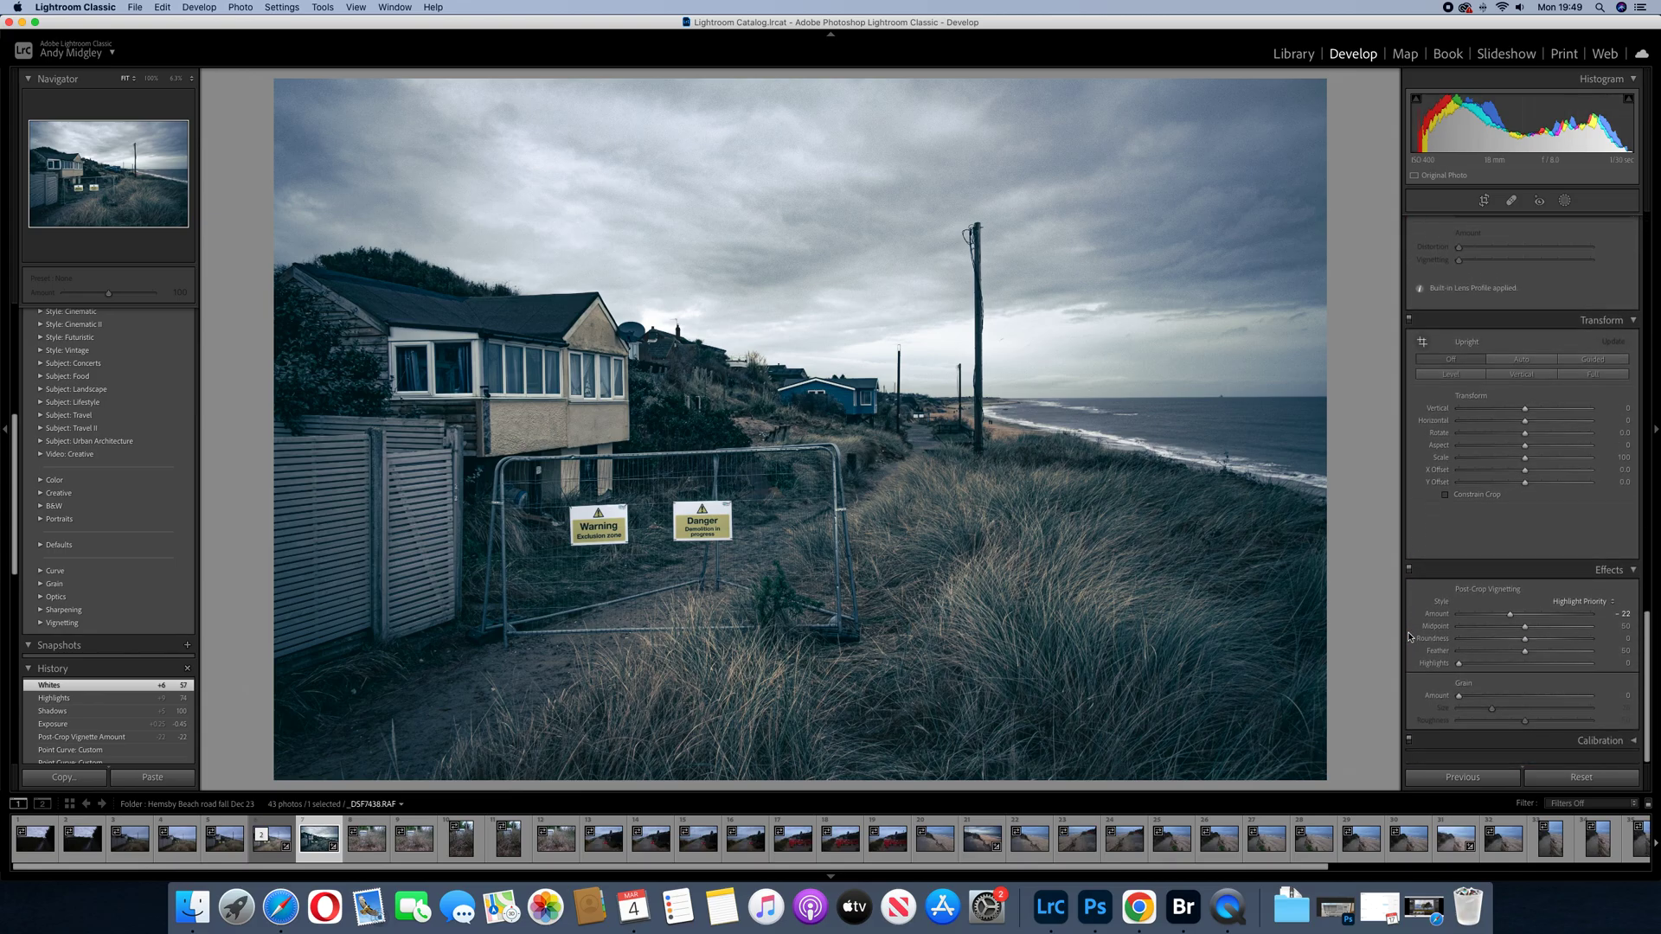
left_click_drag(1512, 622, 1510, 627)
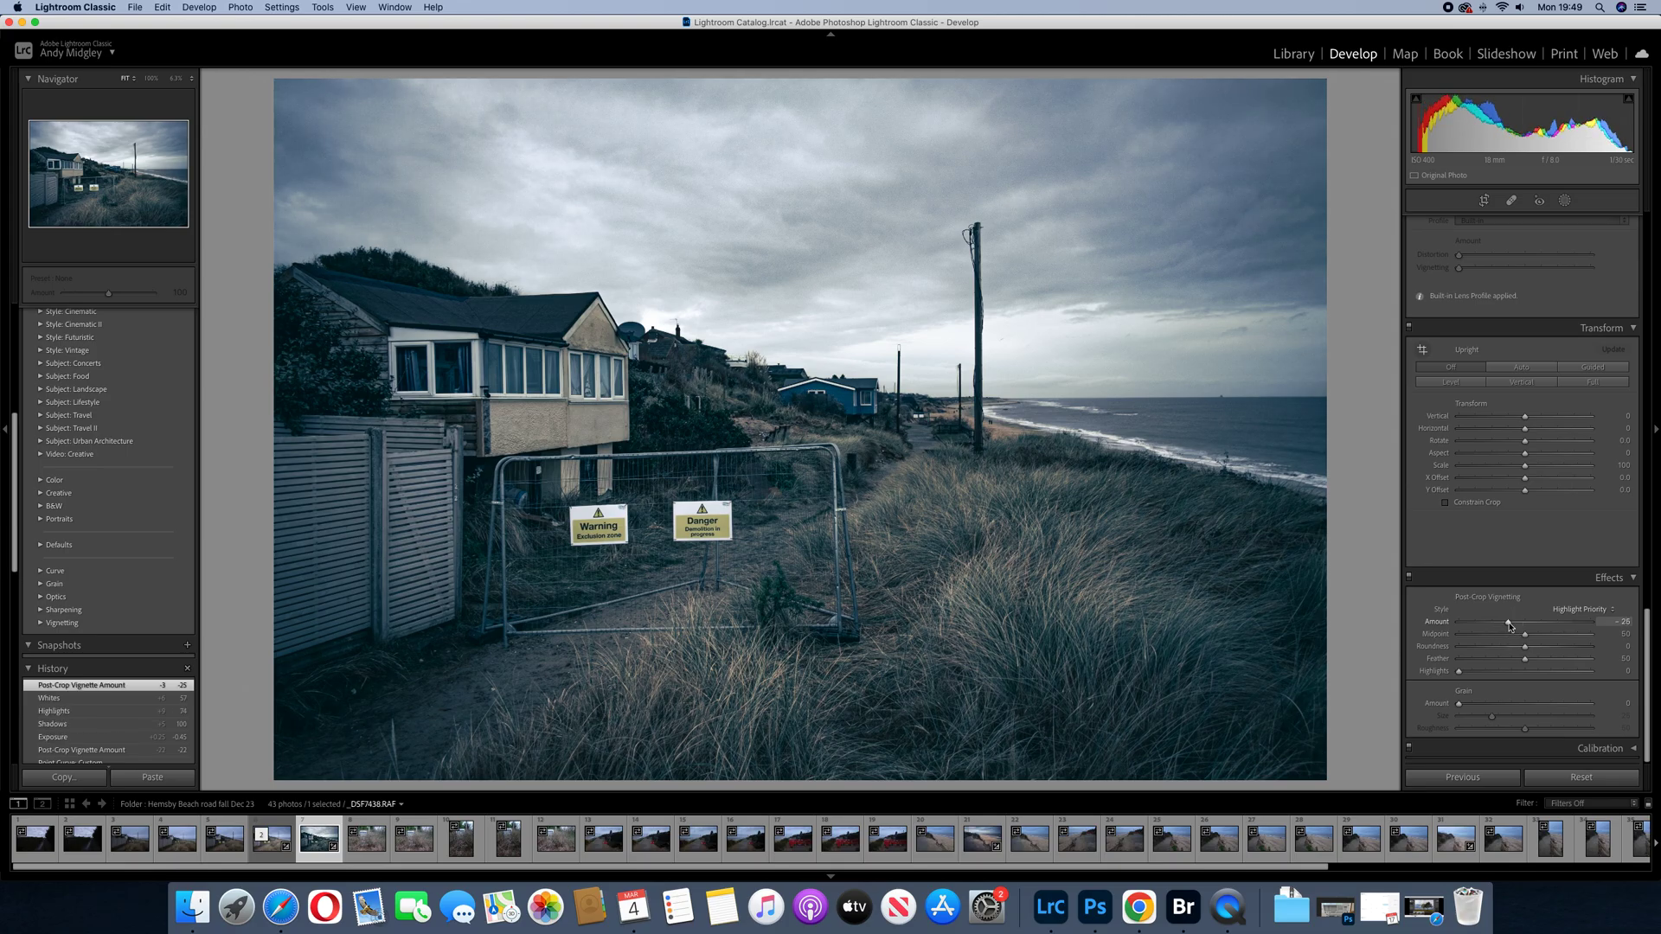
scroll(1531, 433, "up", 8)
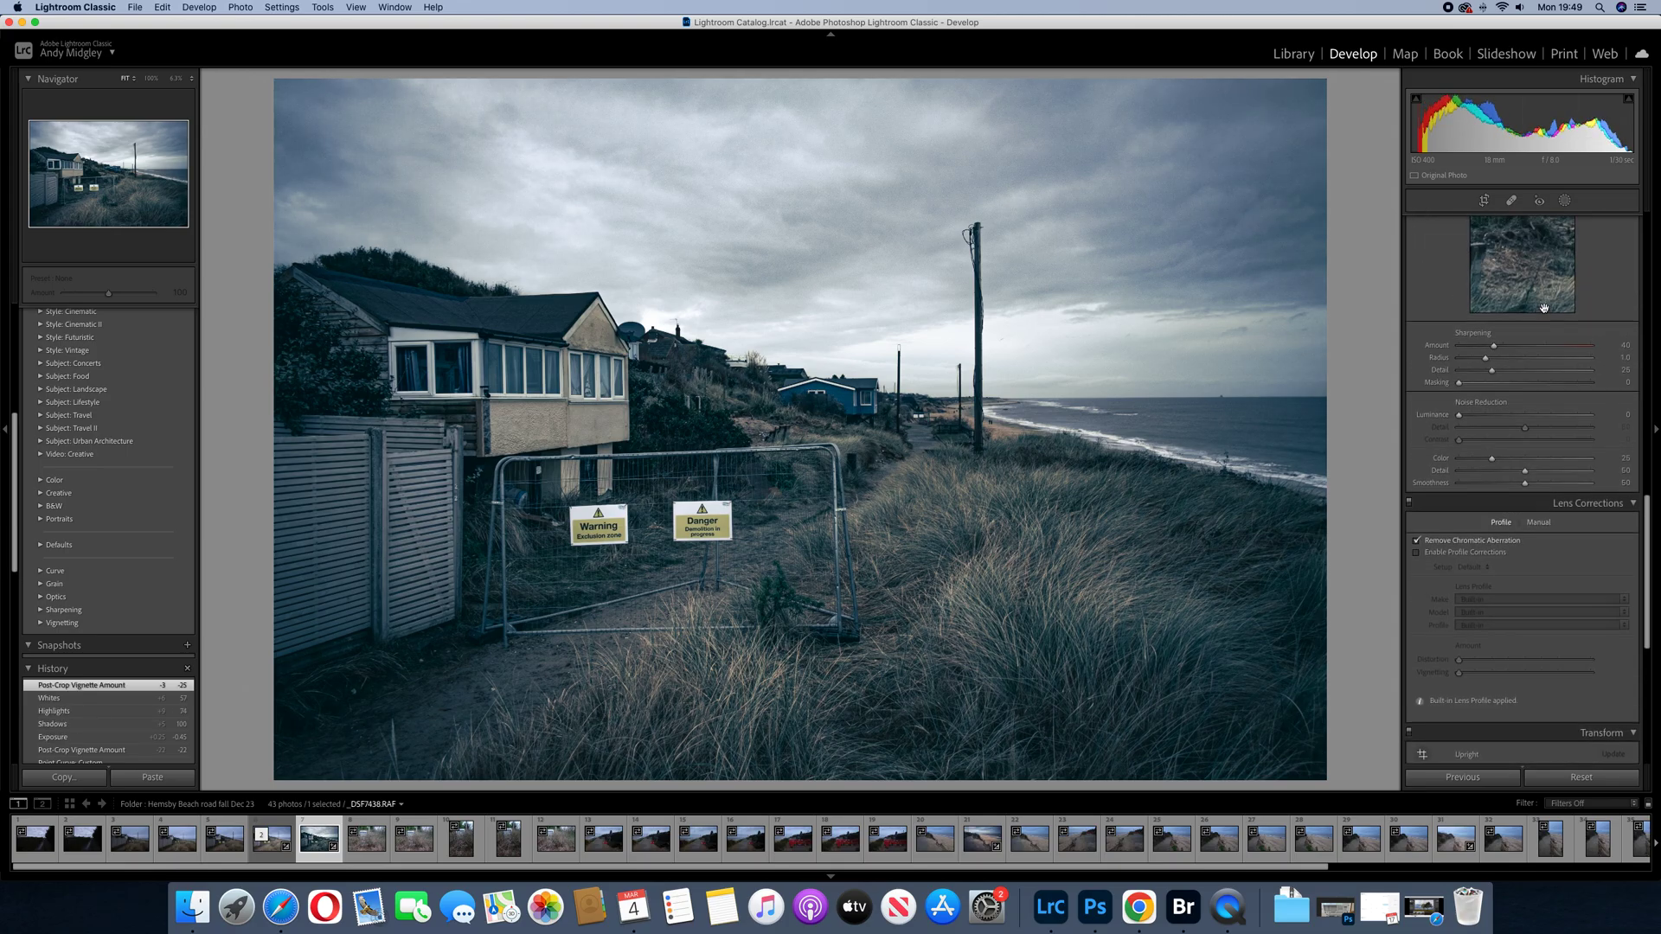
scroll(1546, 312, "up", 4)
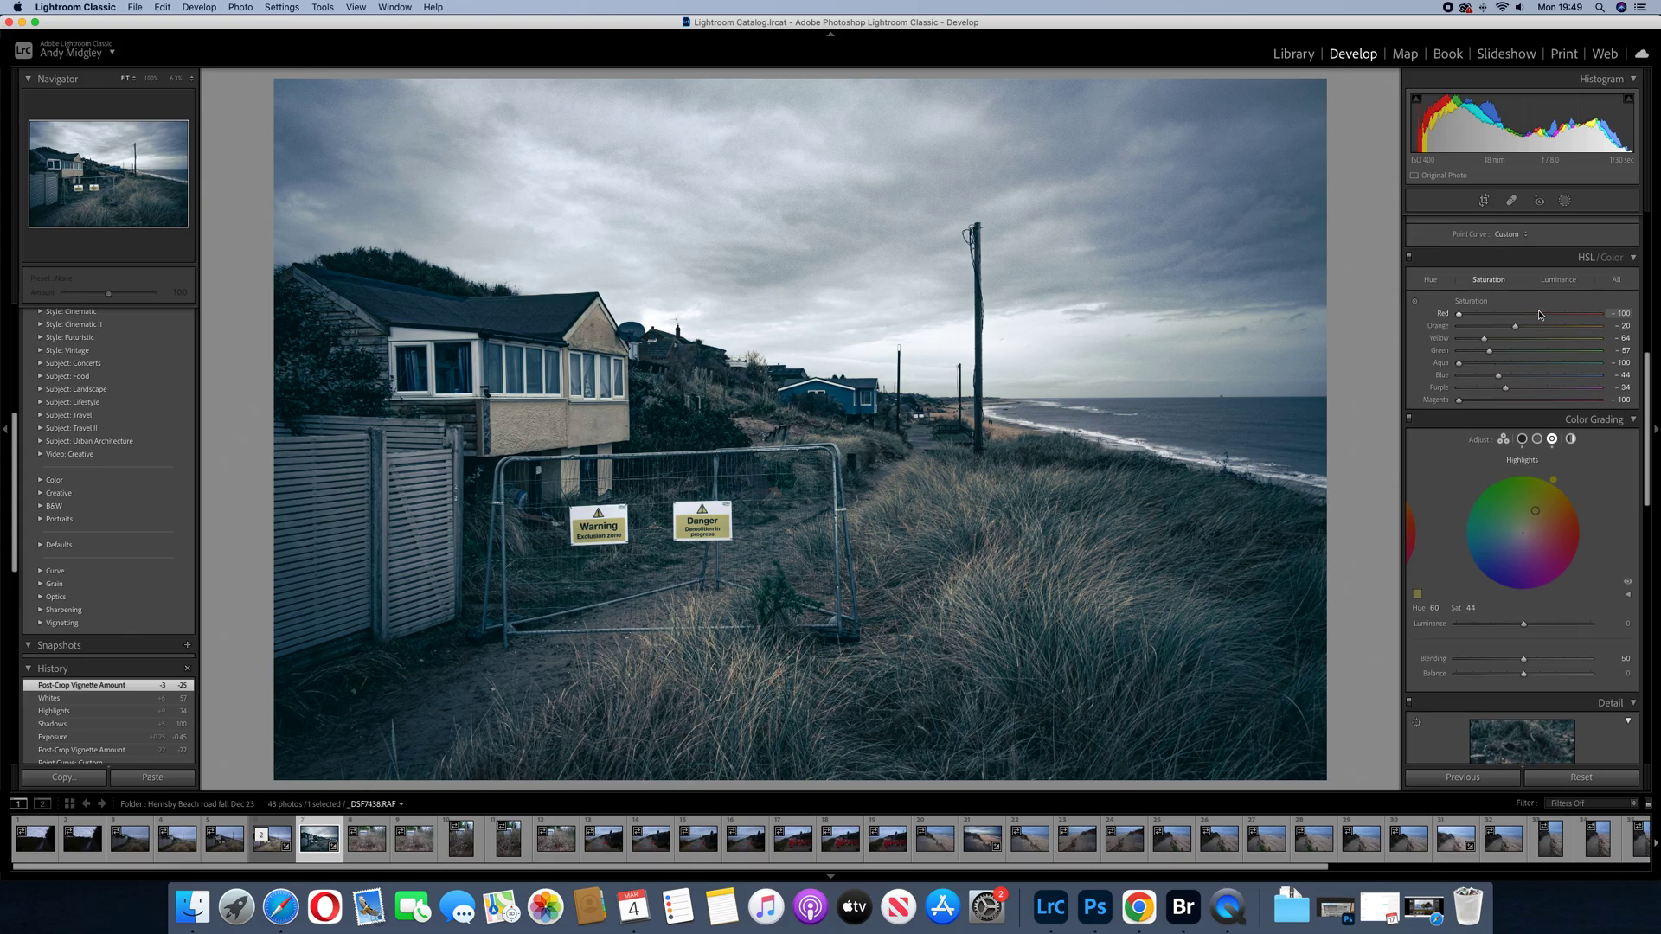
scroll(1540, 311, "up", 5)
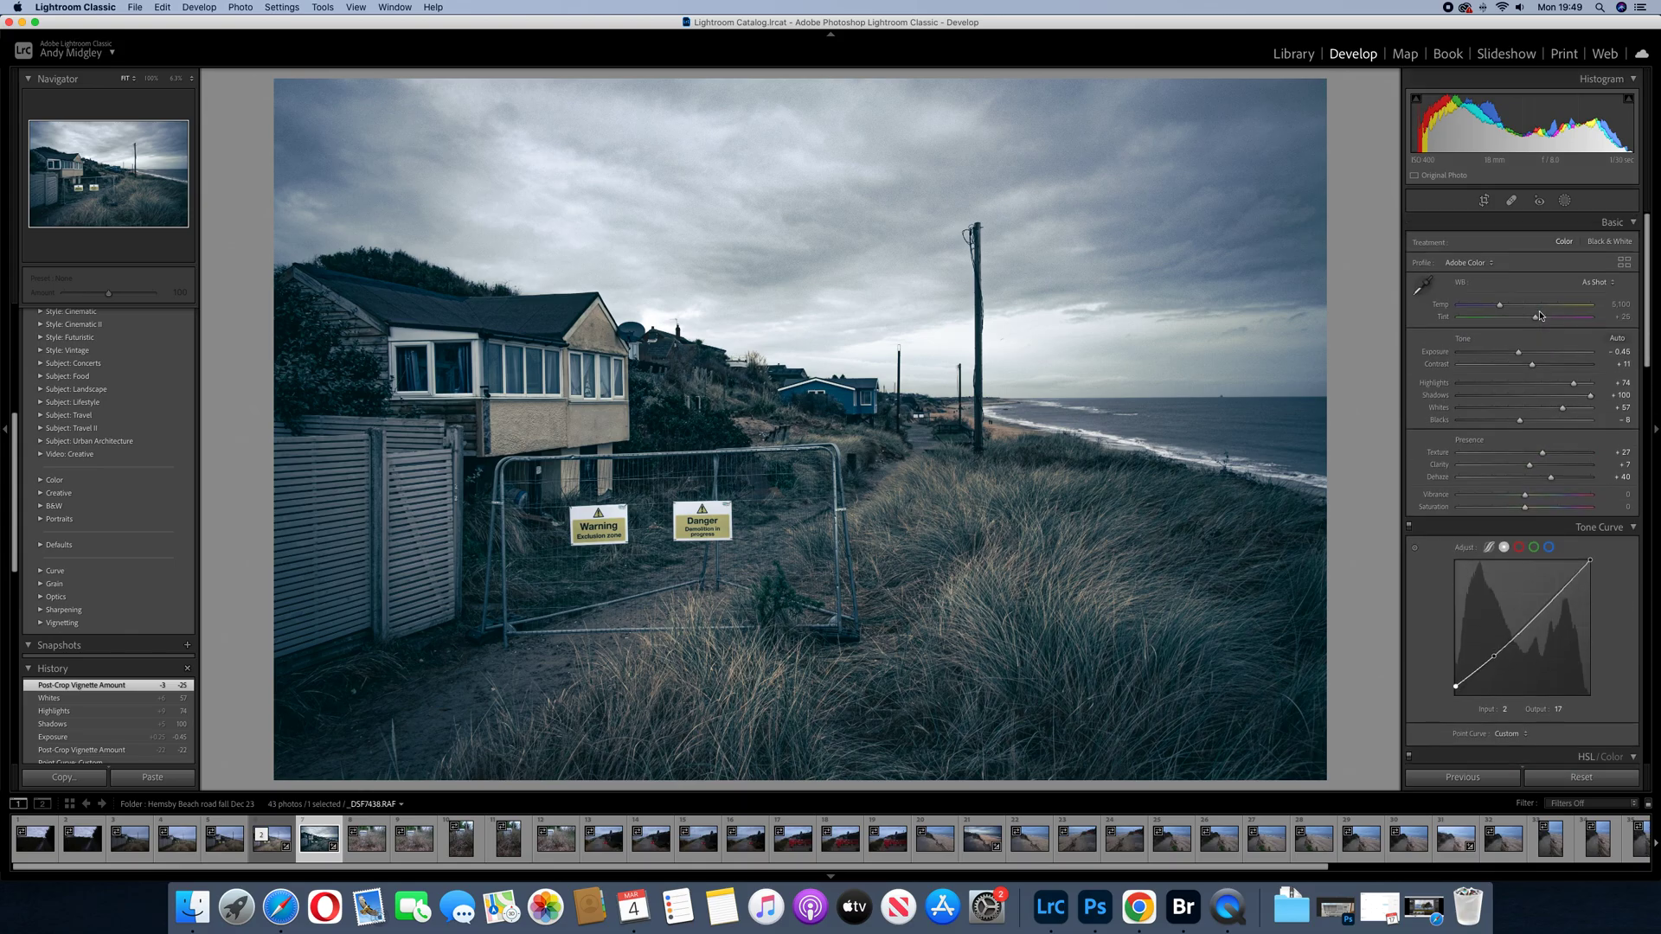
Step: Add a linear gradient mask over the sky down to near the horizon and darken it with an Exposure of about −1.08
left_click(1565, 204)
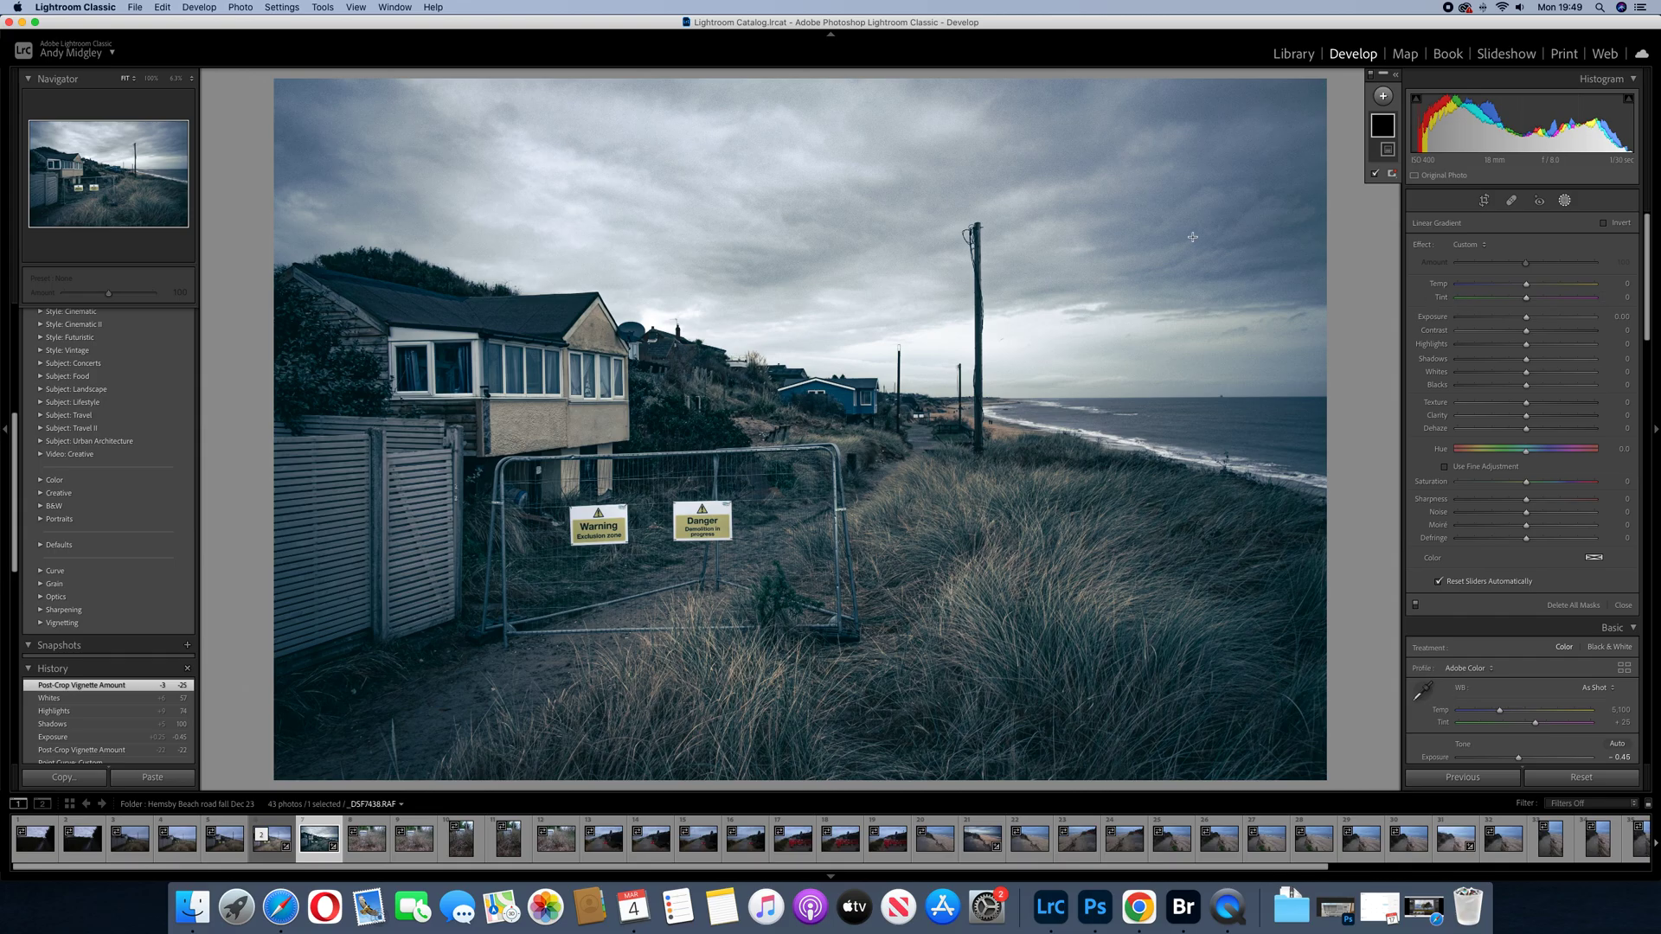
left_click_drag(780, 83, 783, 377)
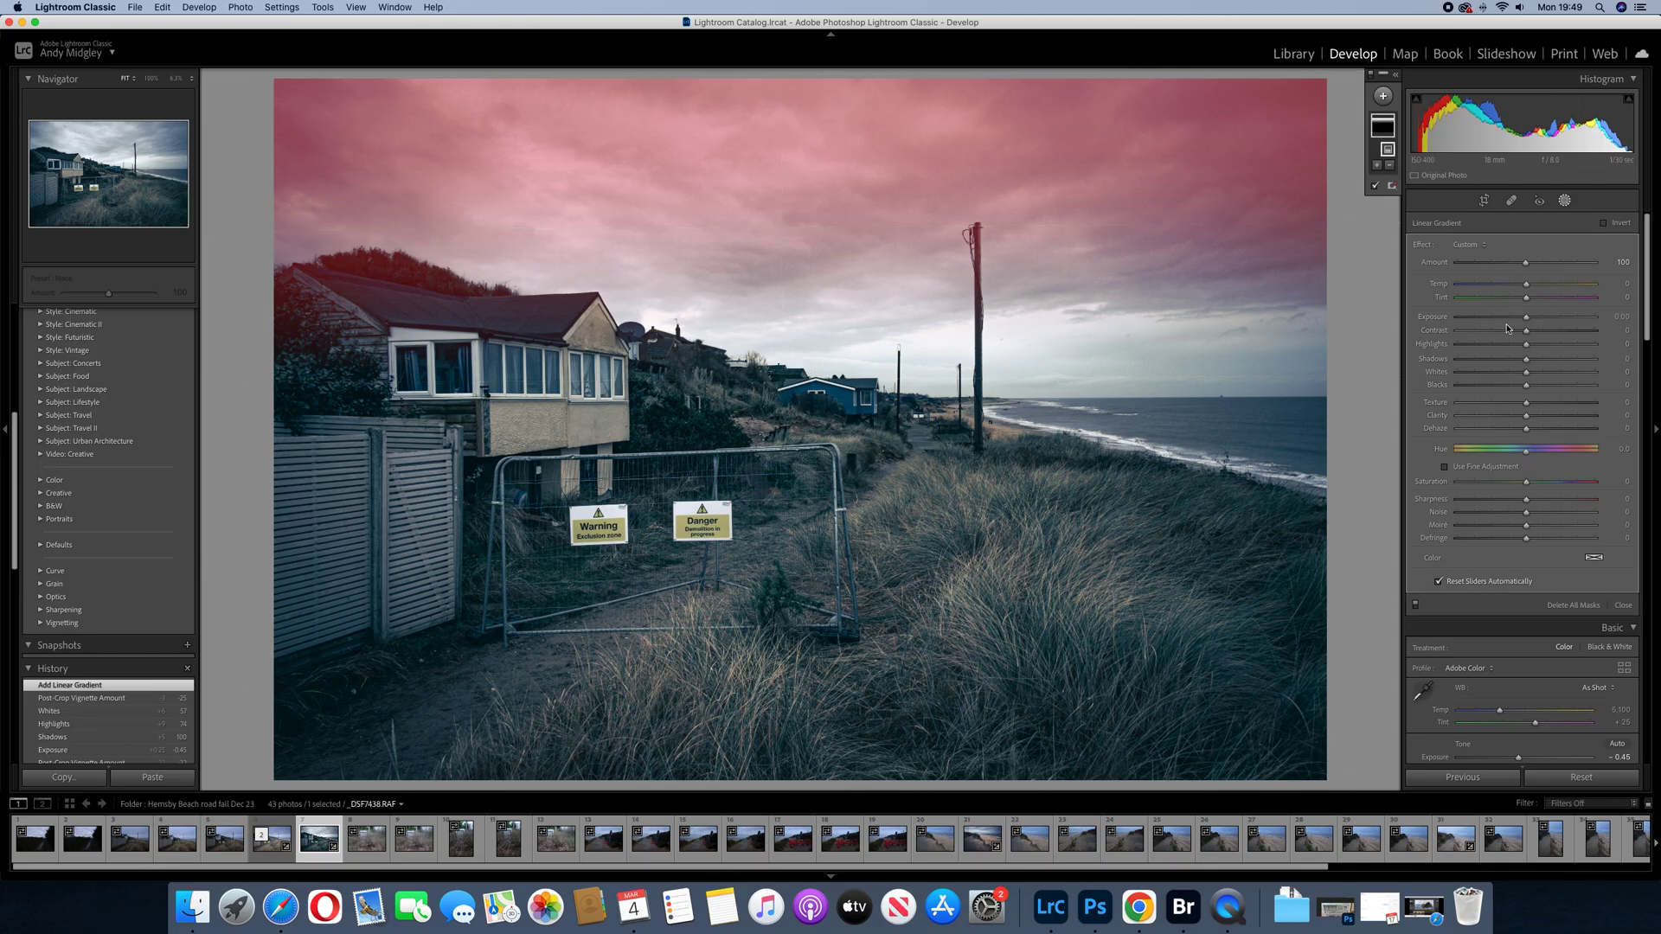
left_click_drag(1526, 321, 1507, 326)
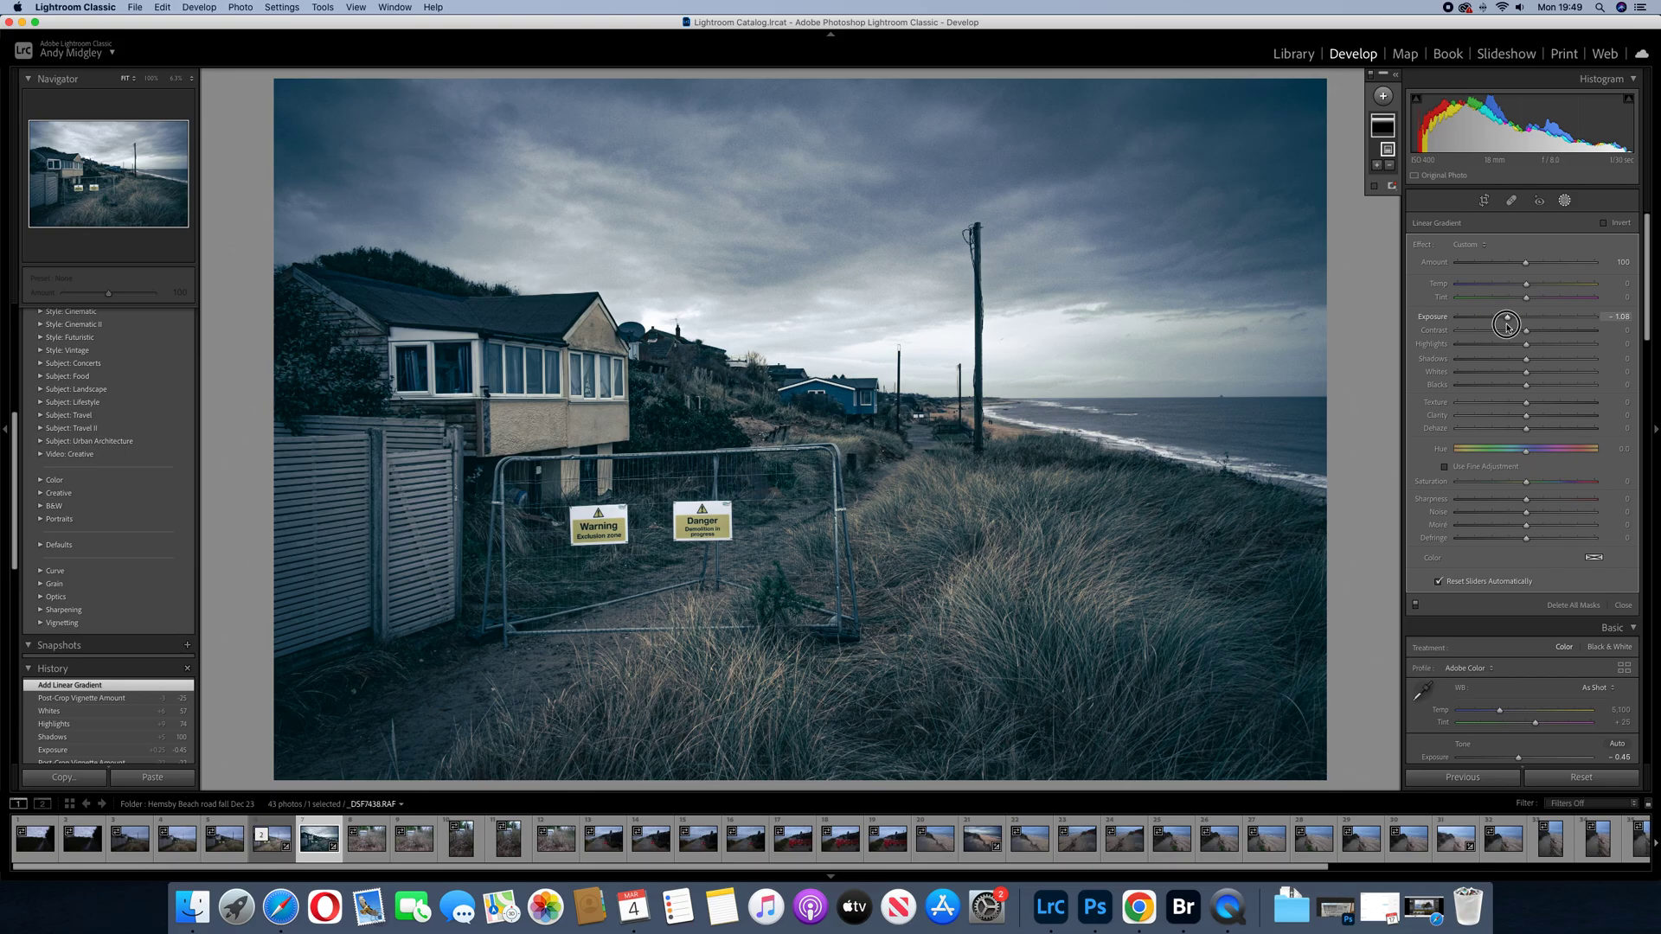
left_click_drag(1506, 325, 1507, 326)
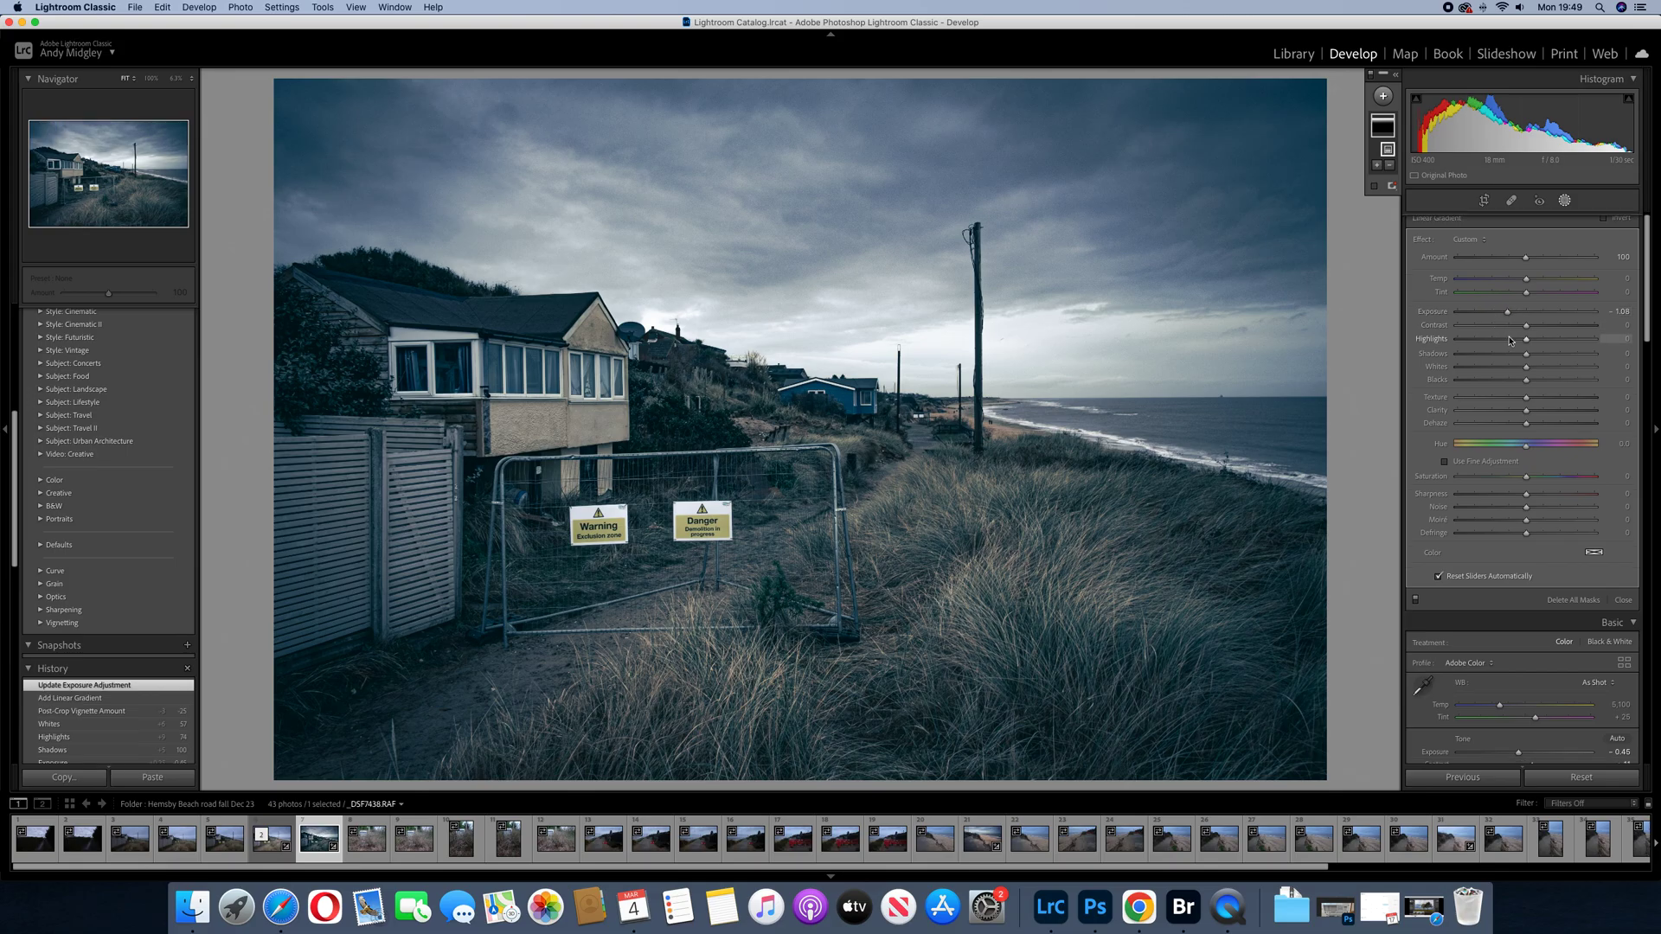
left_click(1567, 200)
Step: Brighten the whole photo slightly by setting the global Exposure to −0.30
left_click_drag(1520, 350, 1524, 349)
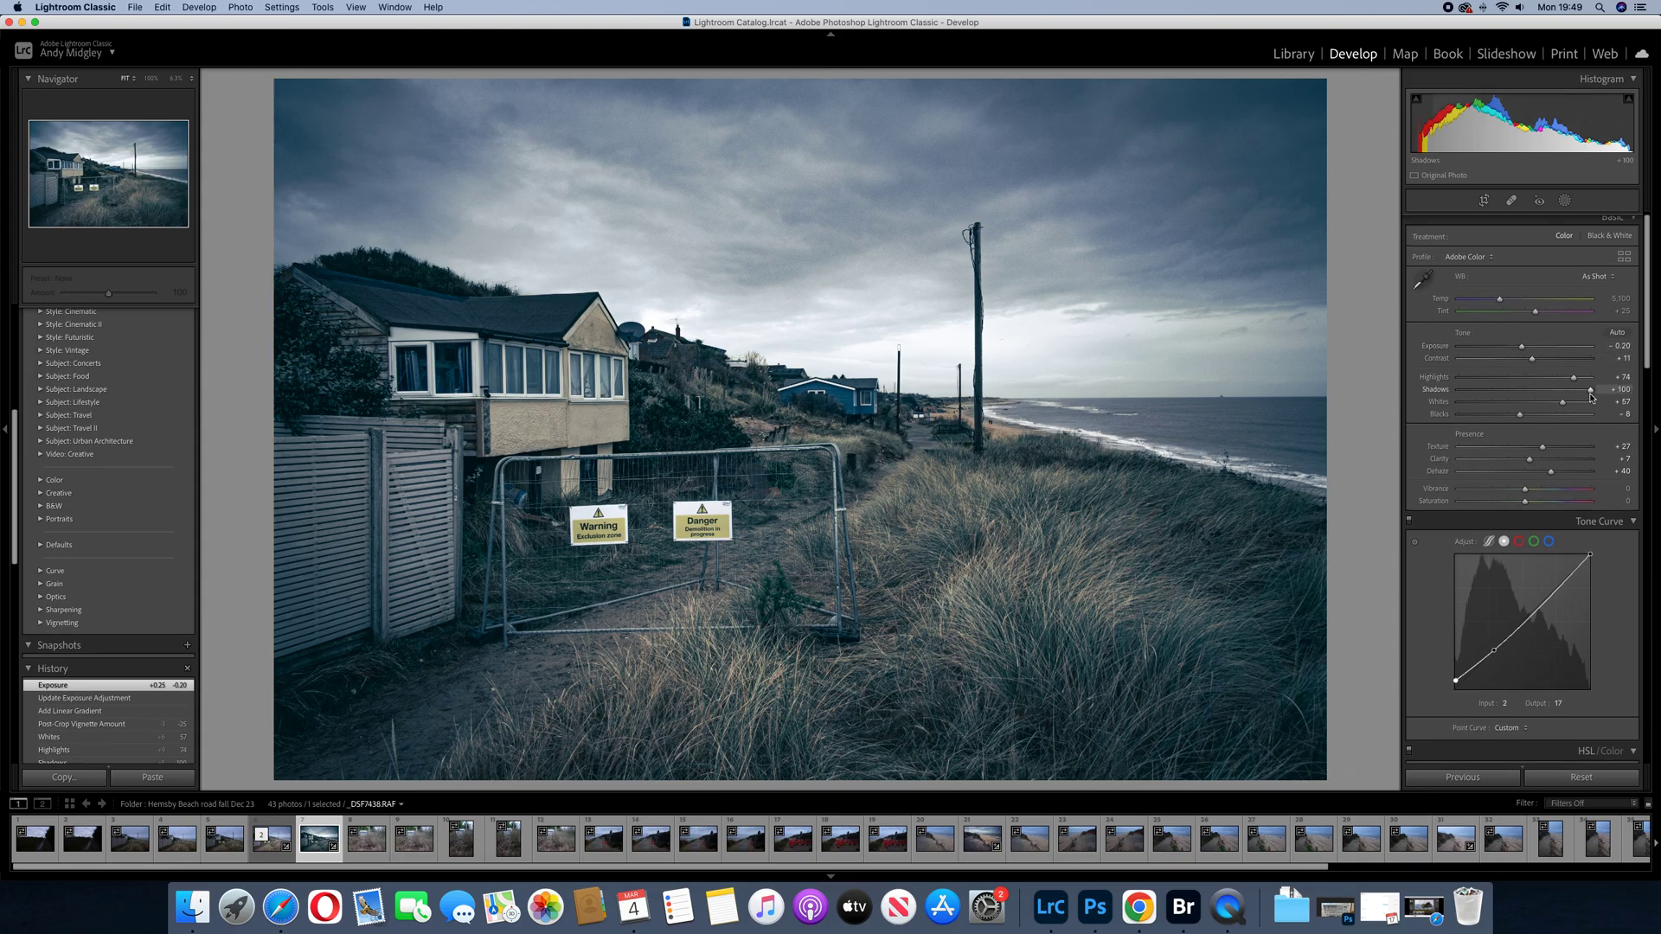
left_click_drag(1522, 347, 1520, 348)
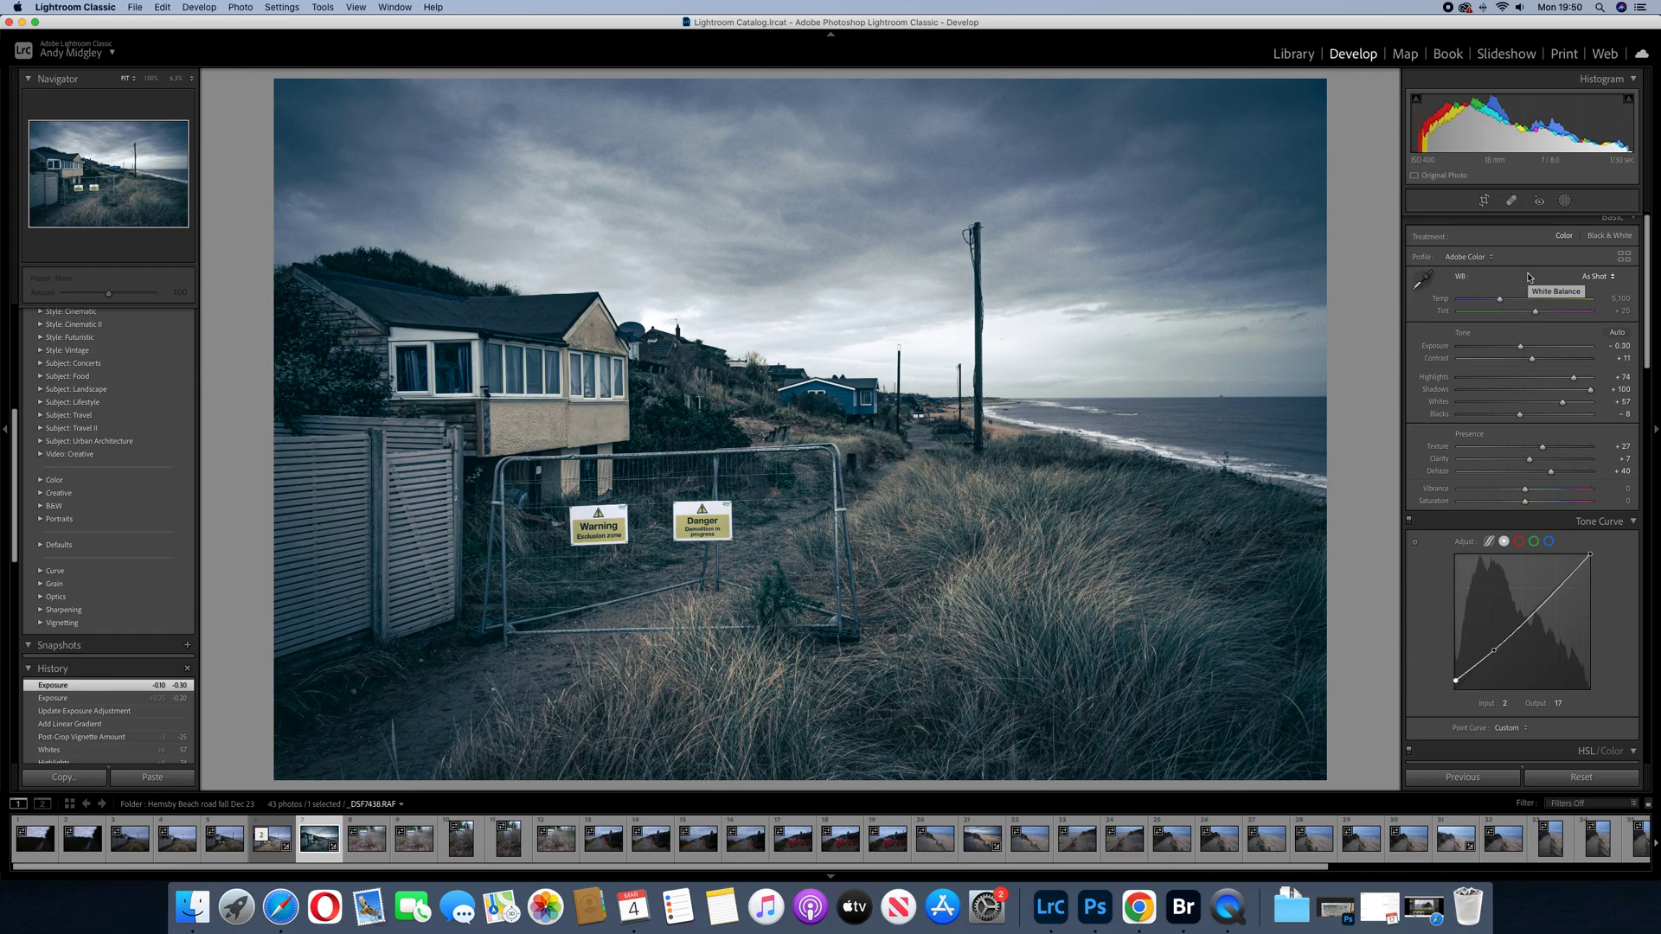
Step: Review the photo's Basic, tone curve, HSL saturation, color grading, detail, lens correction and vignette settings
scroll(1523, 329, "up", 1)
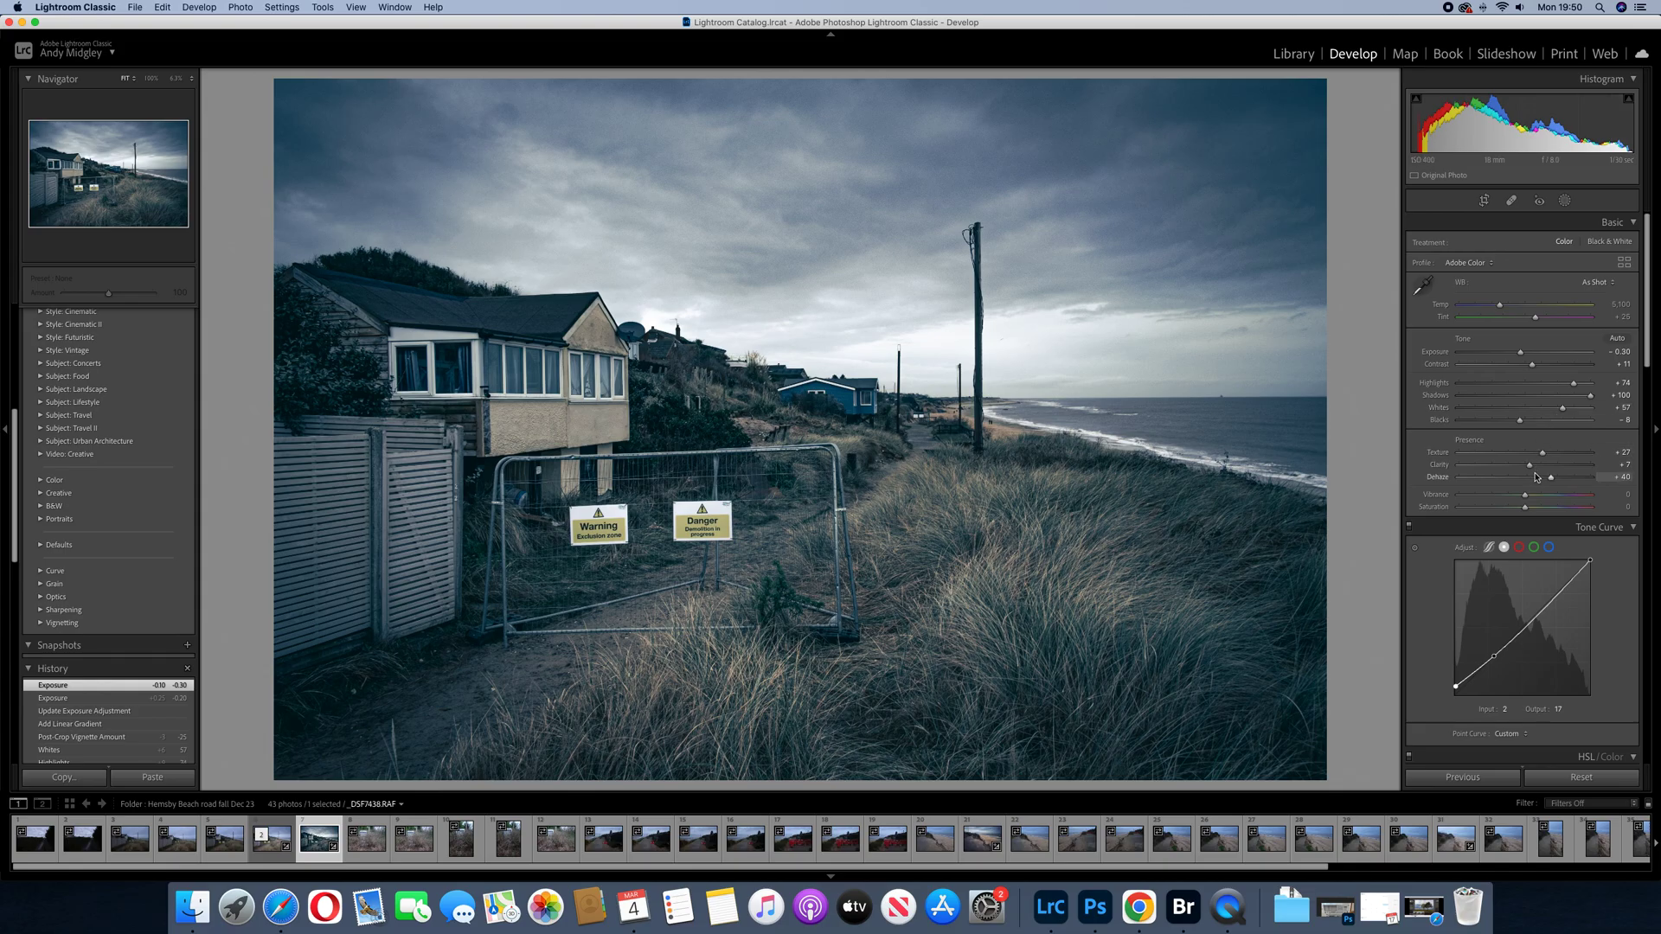
scroll(1535, 487, "down", 6)
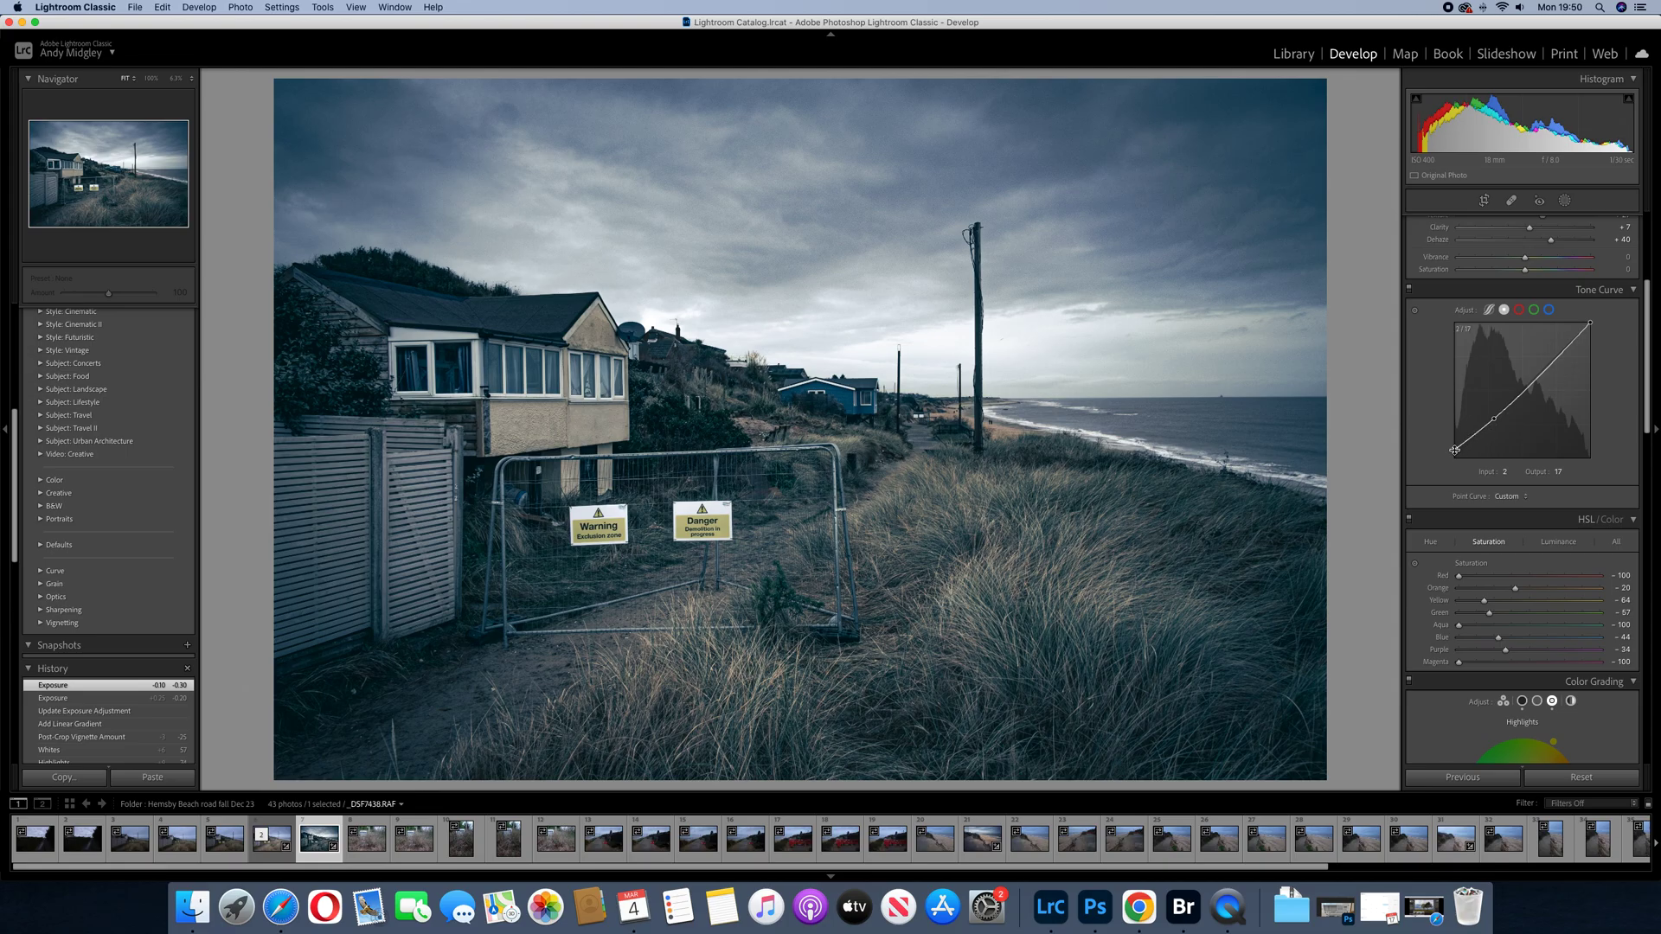
scroll(1446, 473, "down", 6)
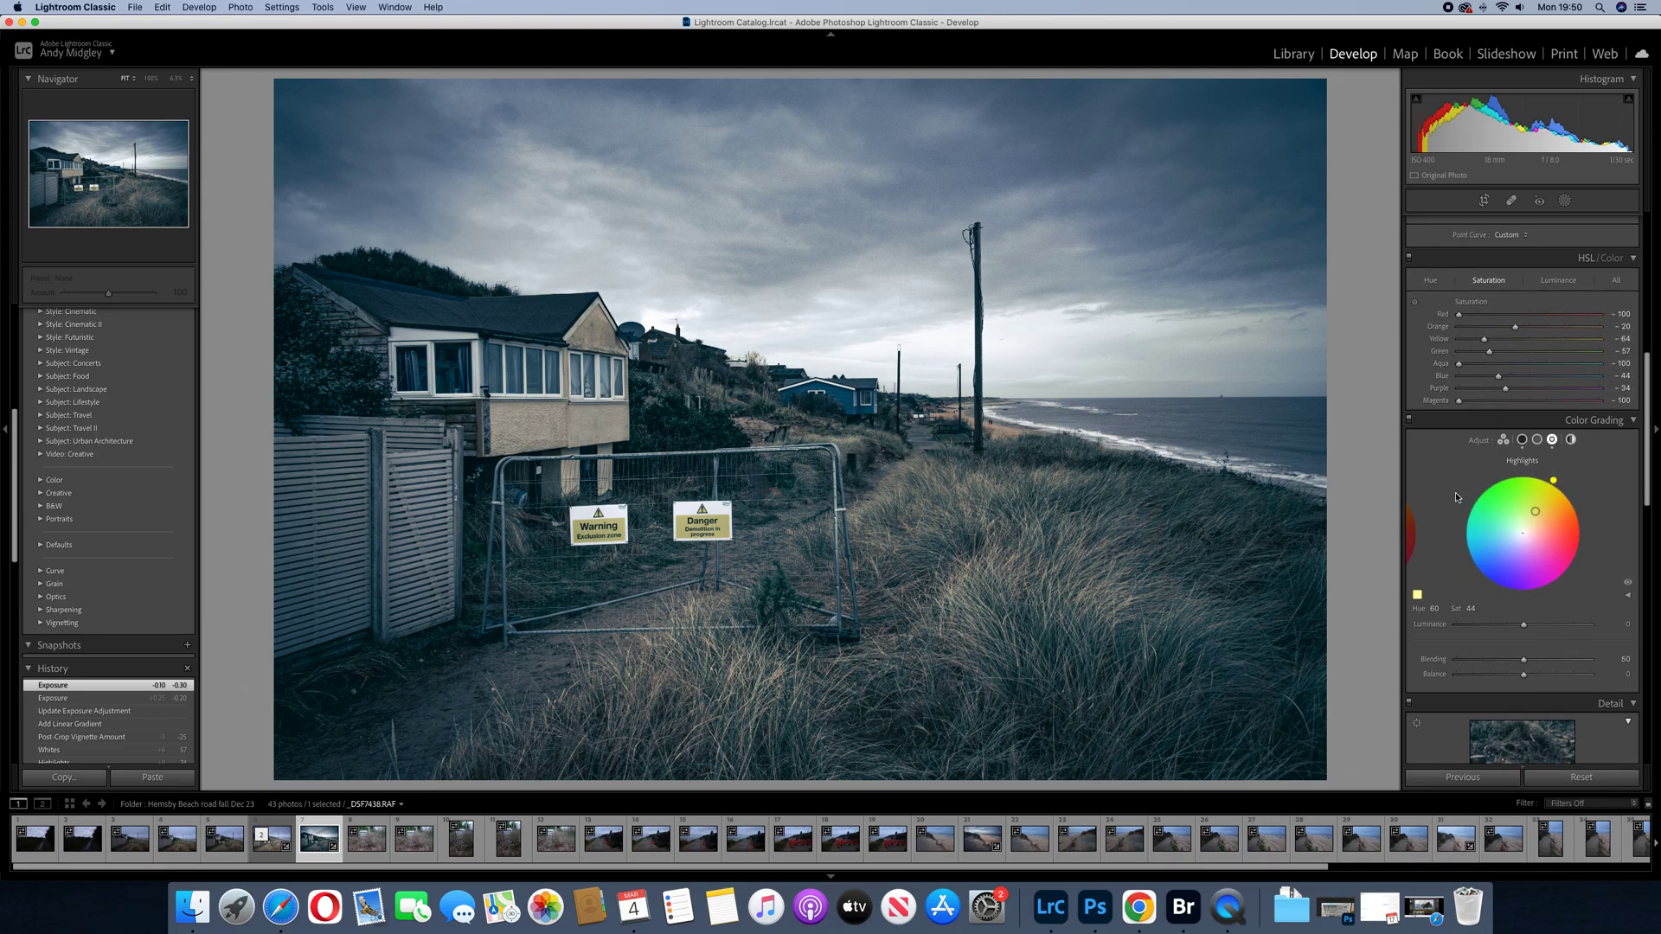
scroll(1448, 483, "down", 2)
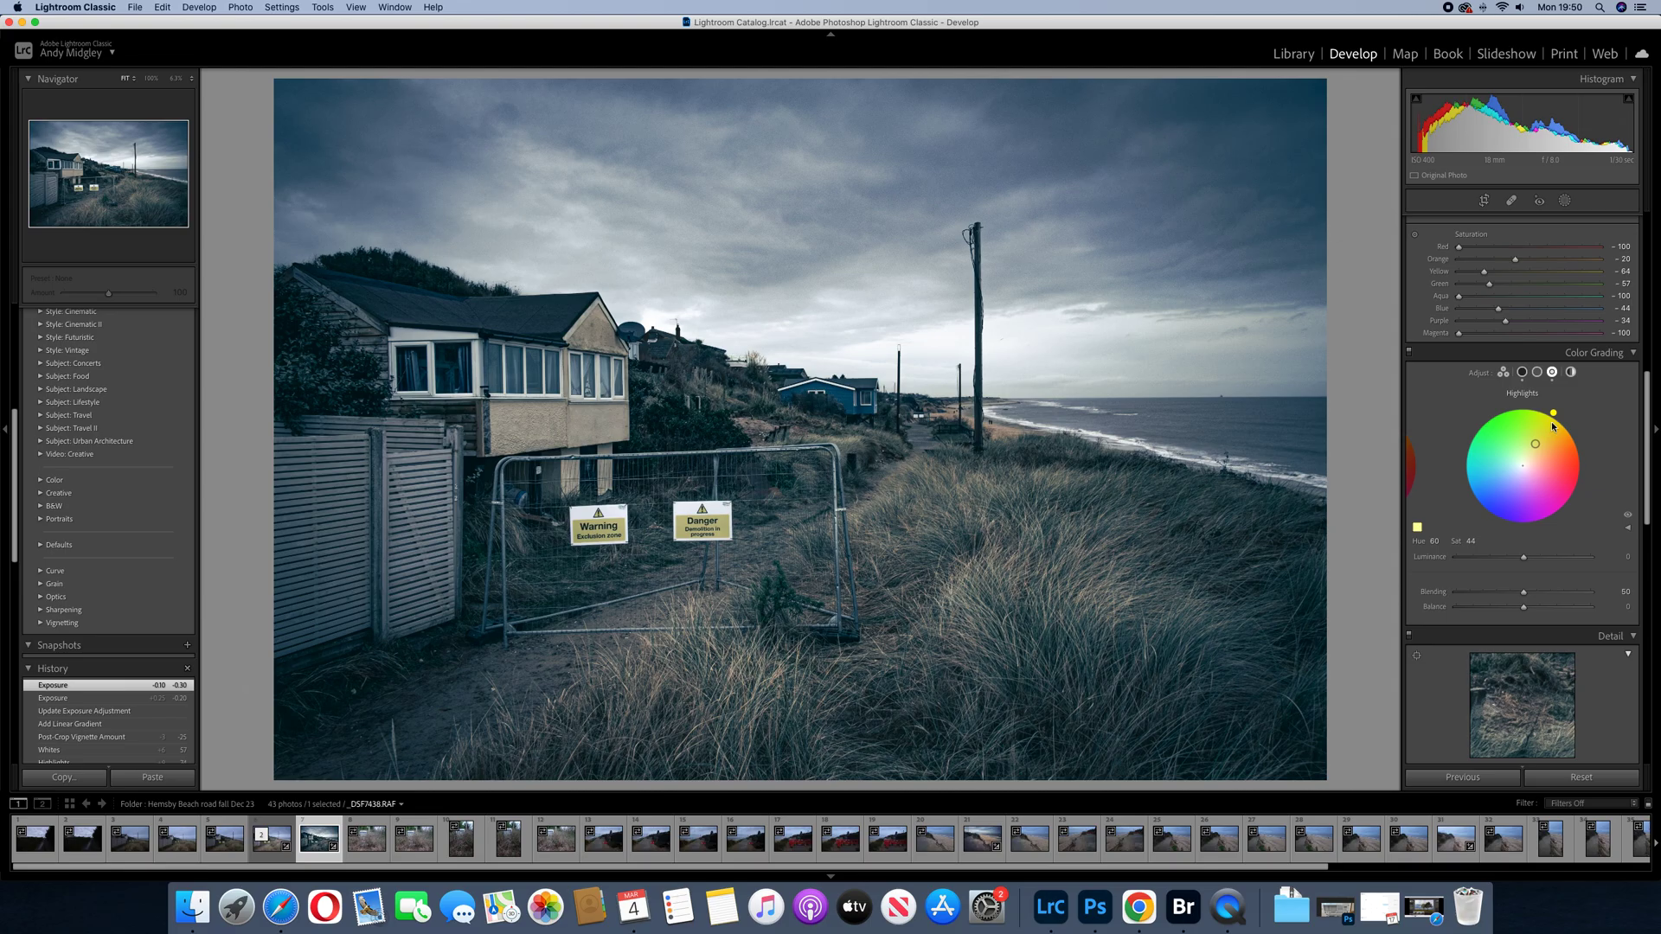
scroll(1445, 495, "down", 15)
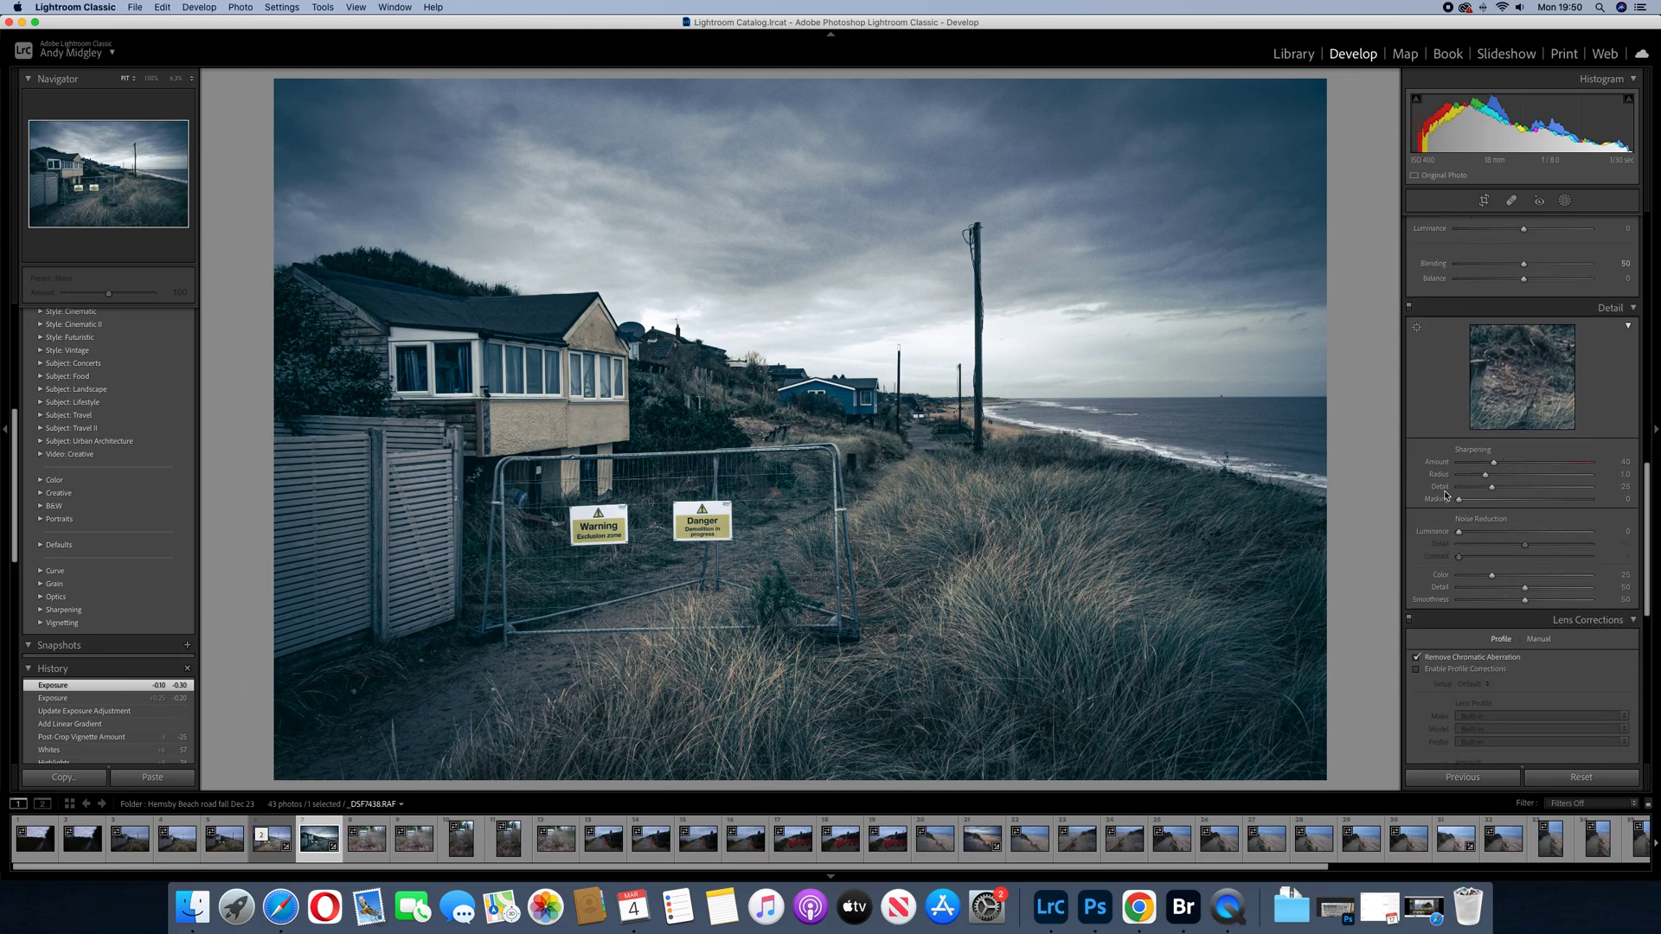
scroll(1445, 495, "down", 5)
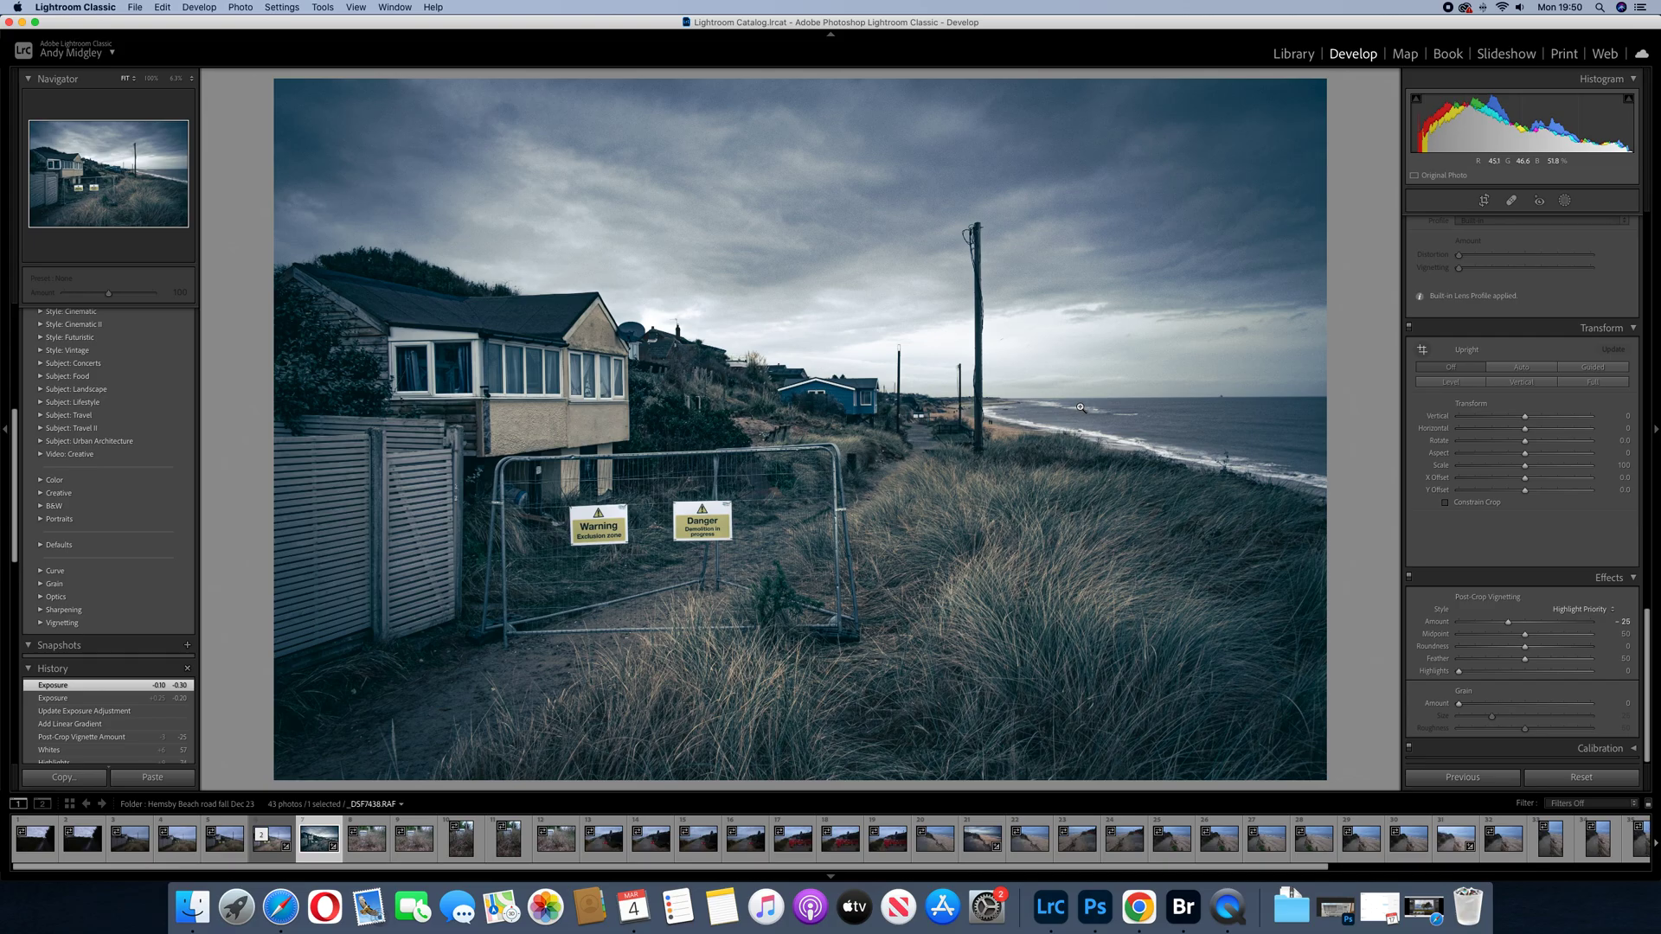
Step: Save the current develop settings without the mask as a preset named Hemsby Blue in the custom preset group
scroll(108, 464, "up", 1)
scroll(108, 465, "up", 5)
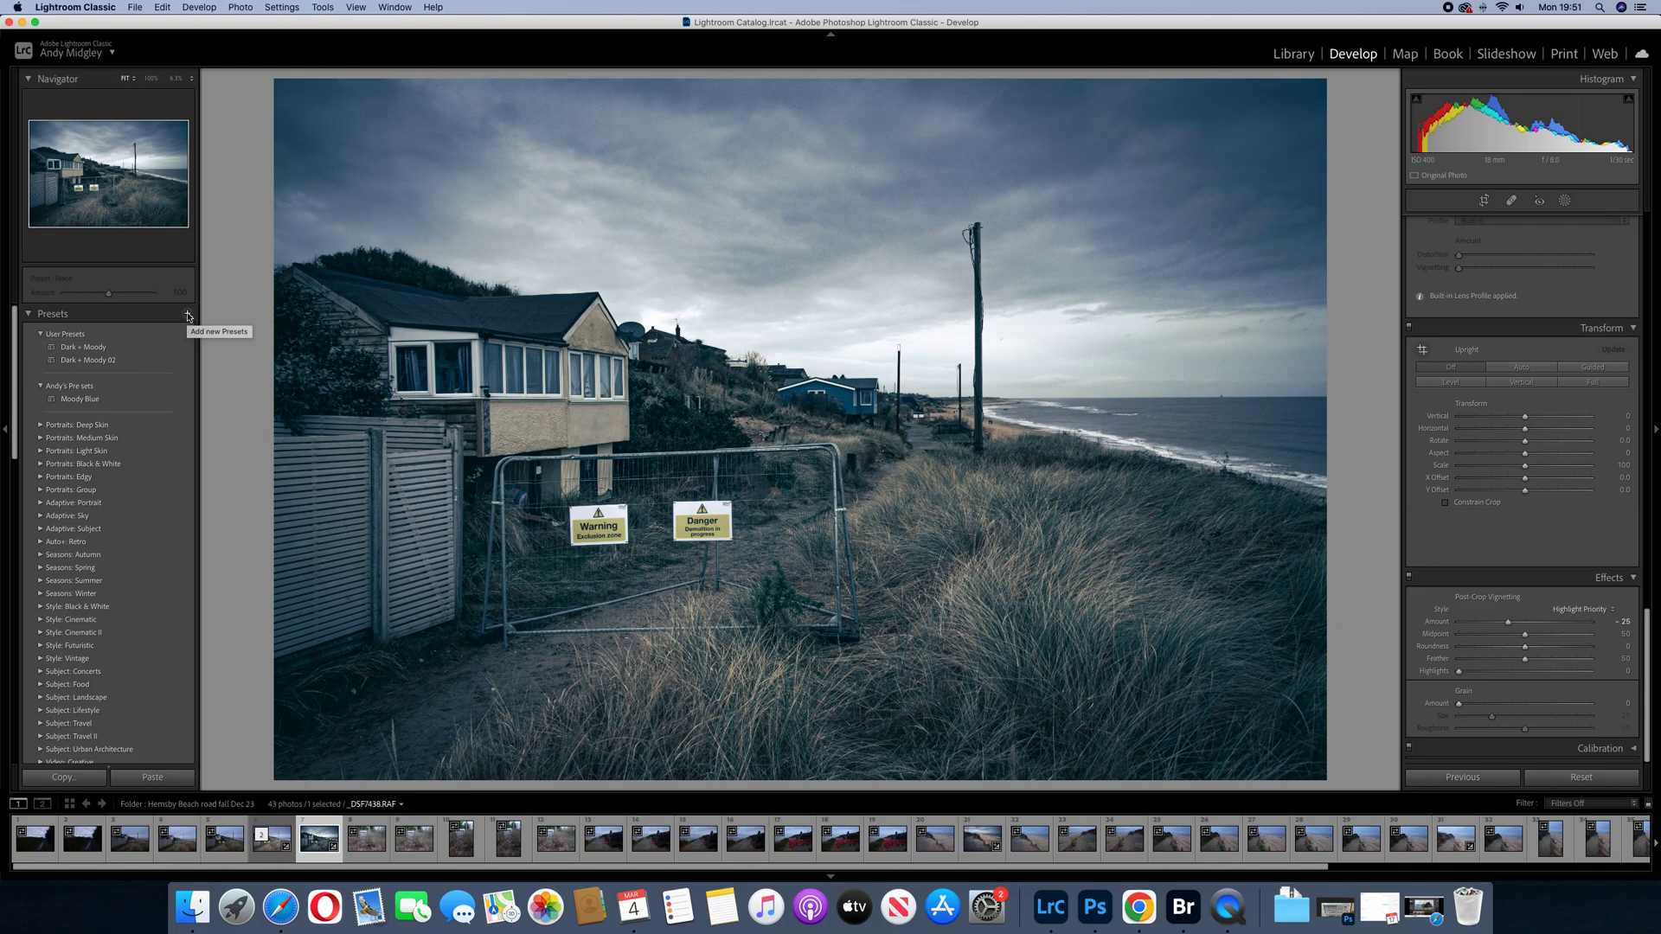
left_click(187, 315)
left_click(212, 326)
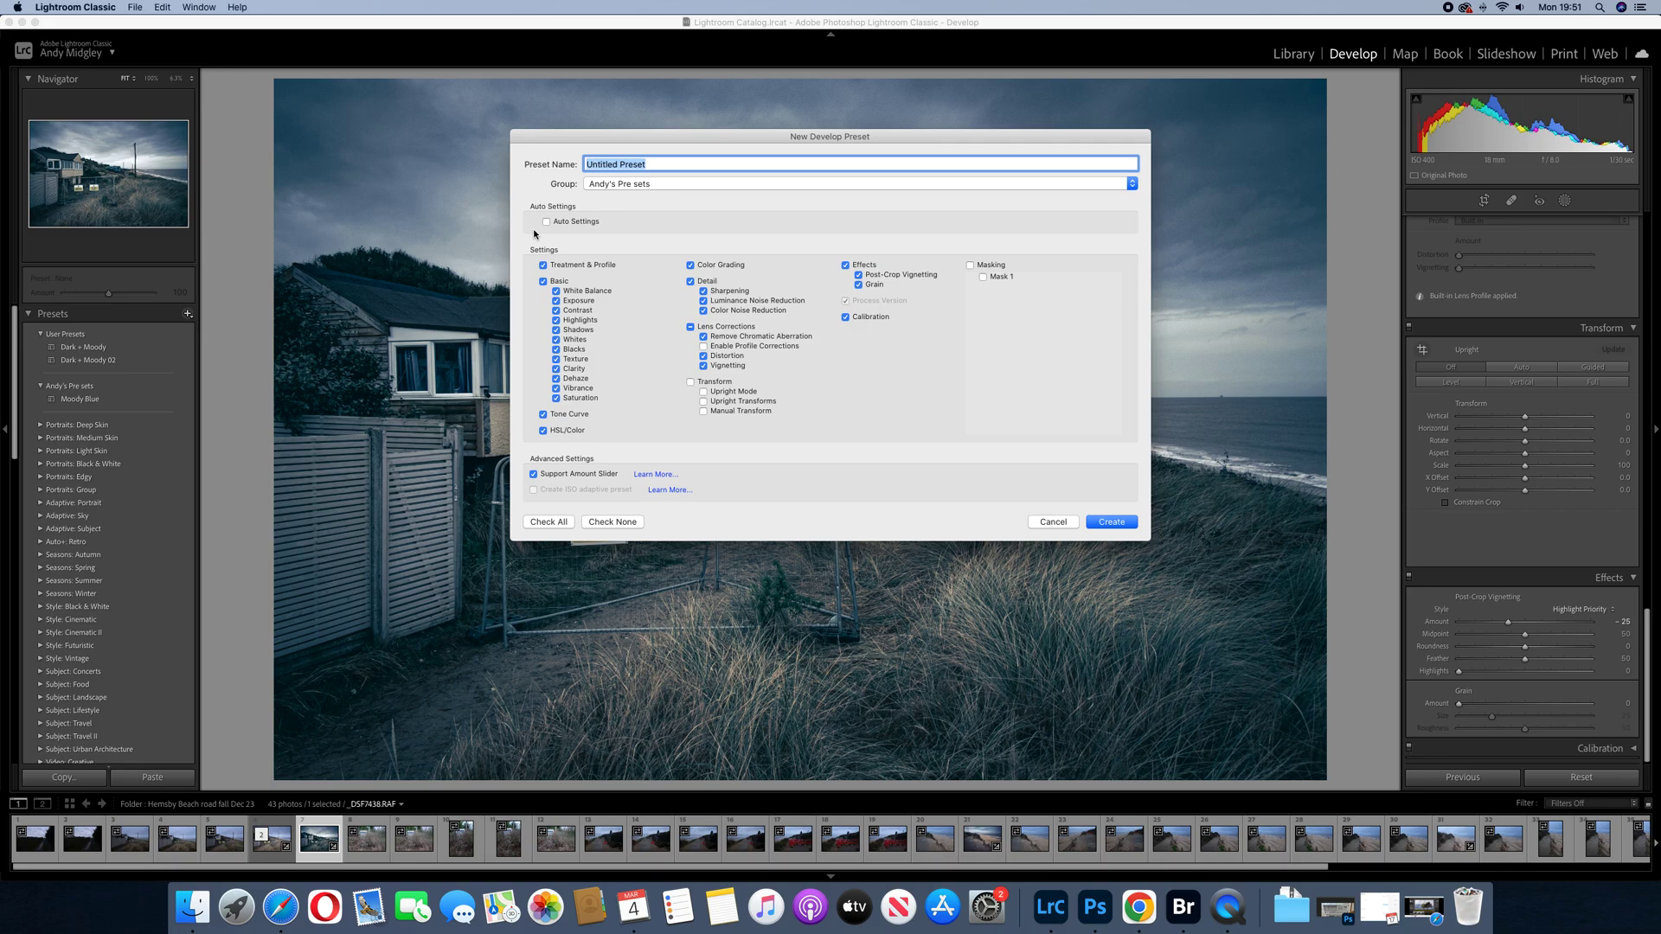
type("Hemsby Blue")
left_click(1111, 522)
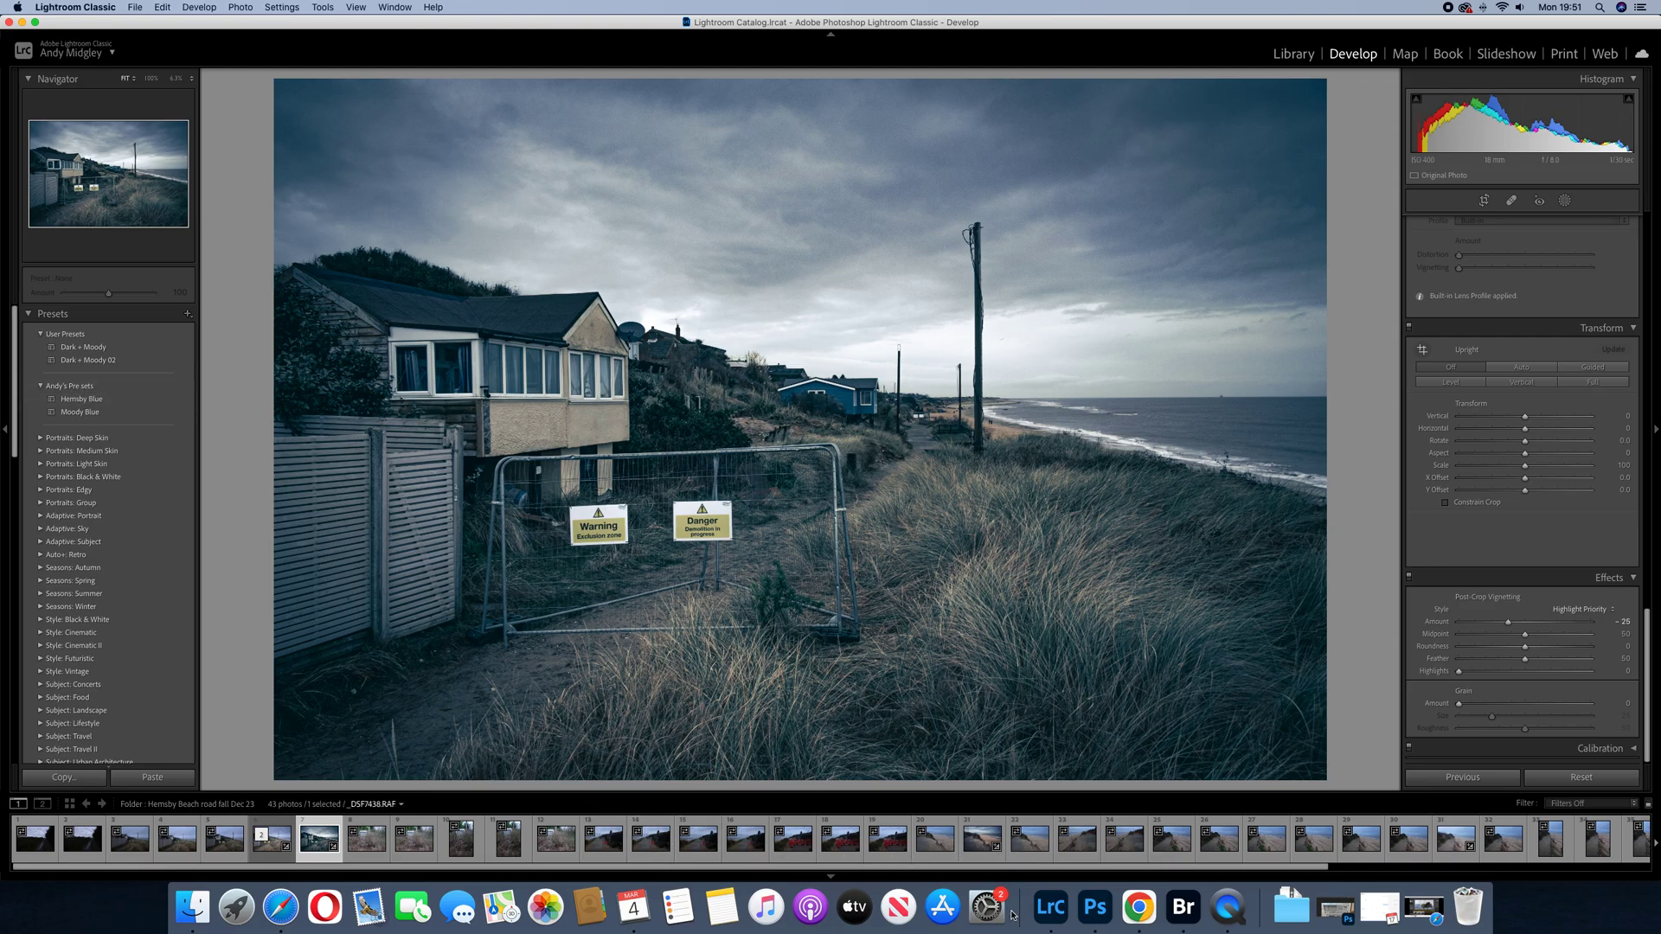
Step: Select the unedited photo _DSF7461.RAF of the collapsed beach road and apply the Hemsby Blue preset to it
left_click(1419, 843)
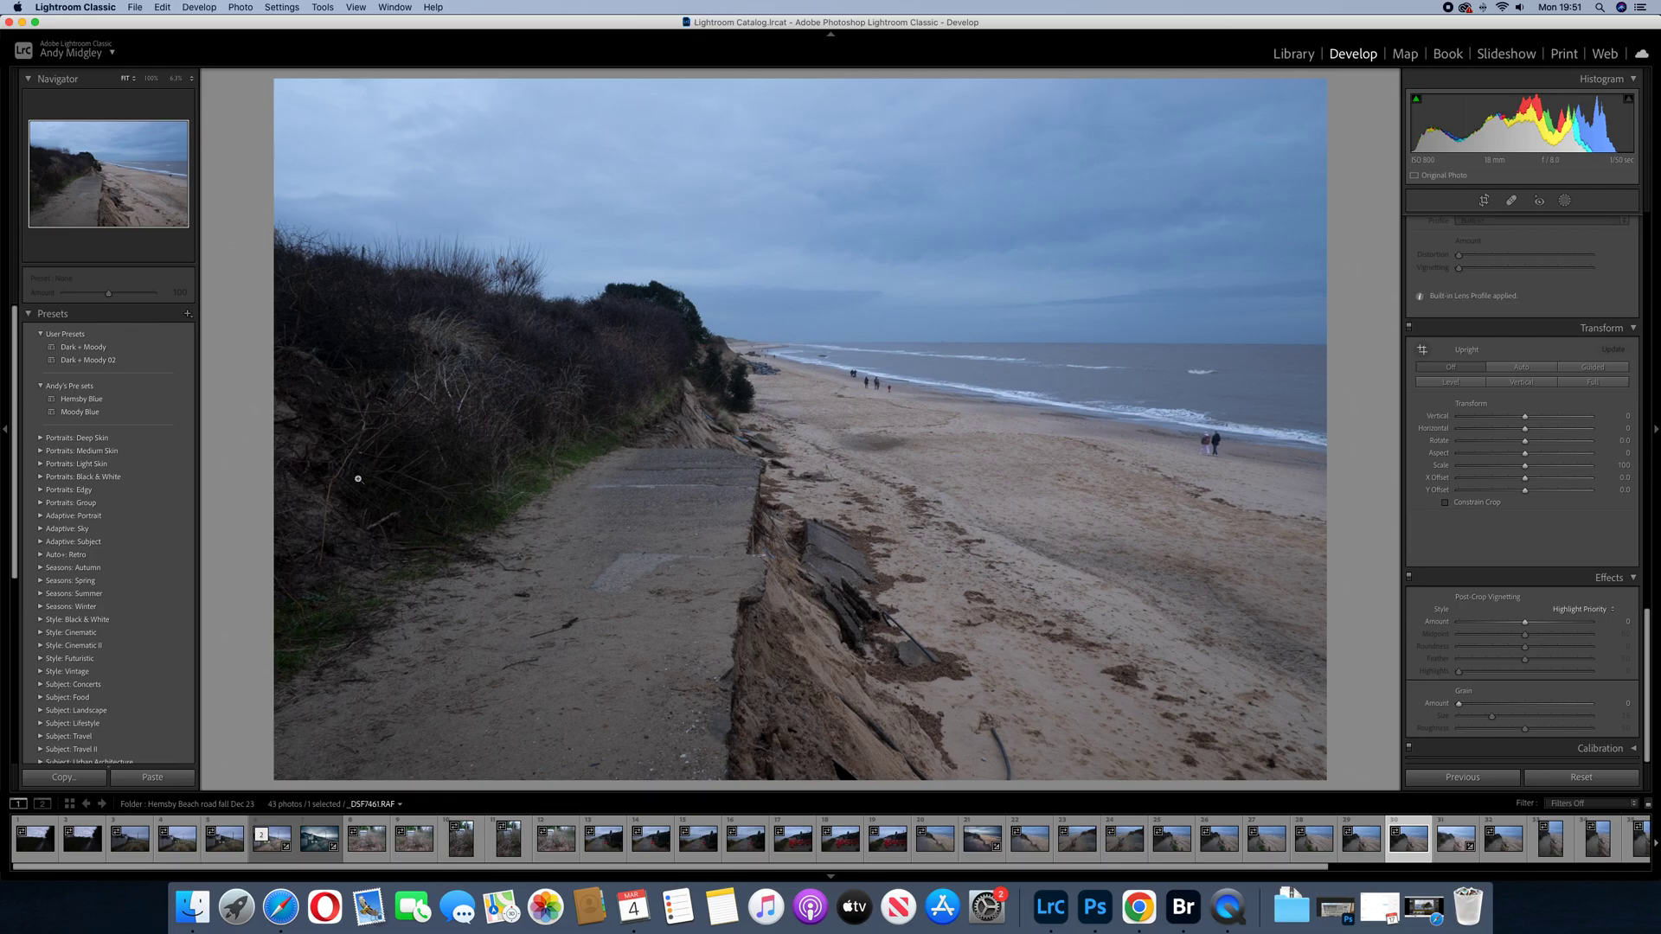
left_click(95, 401)
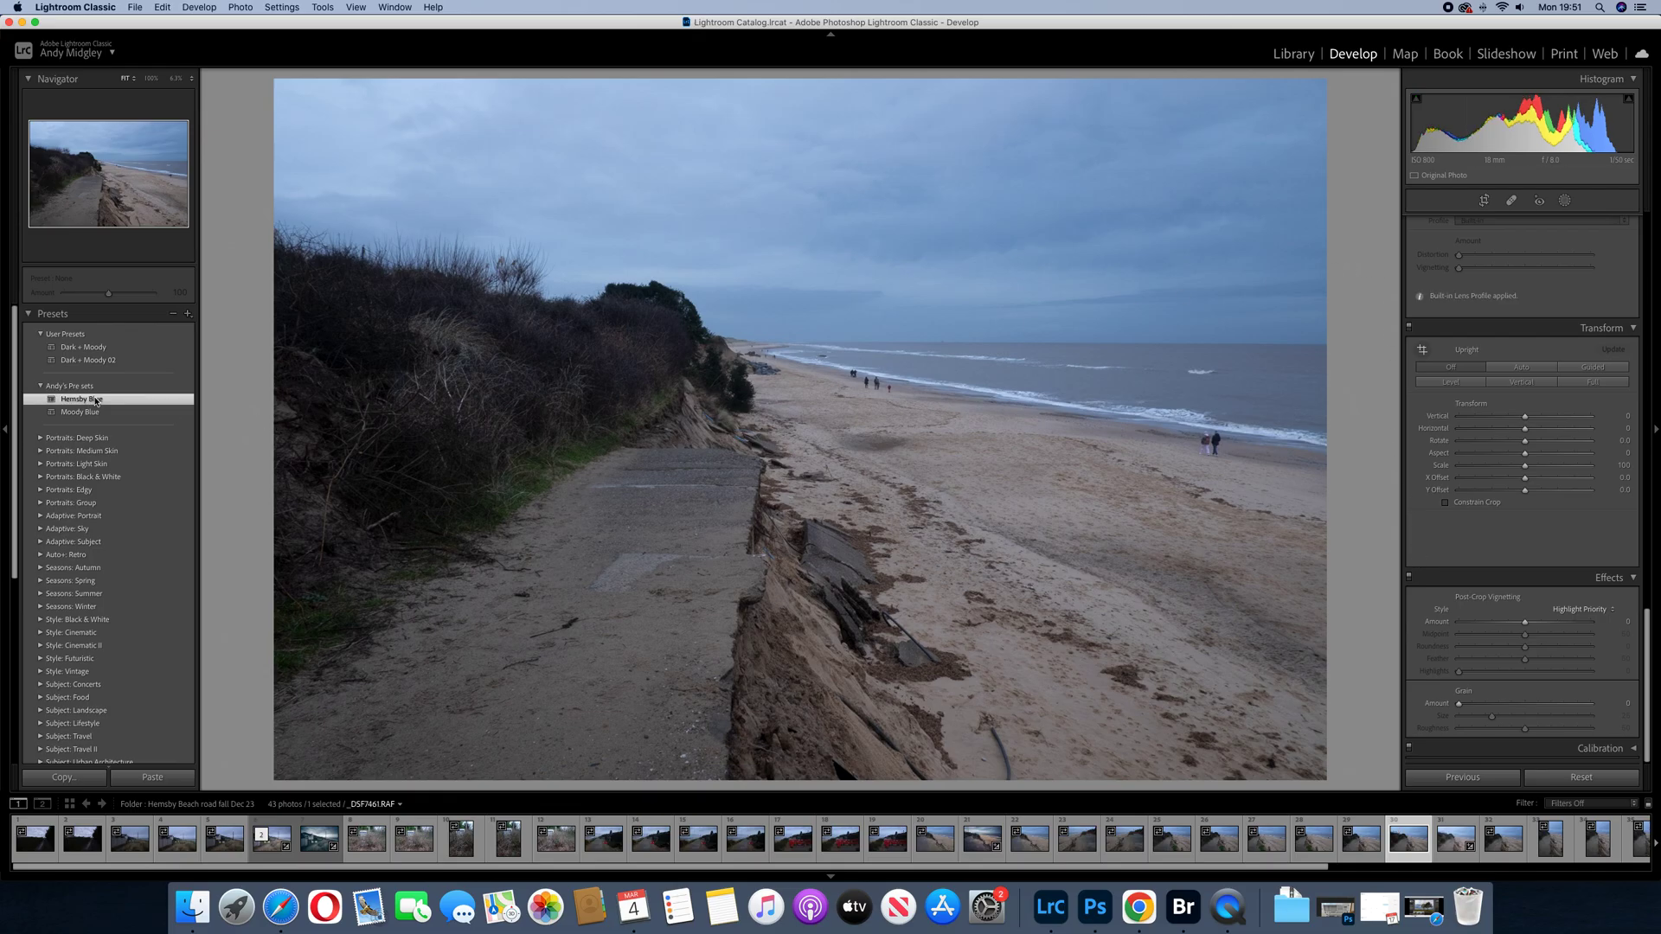